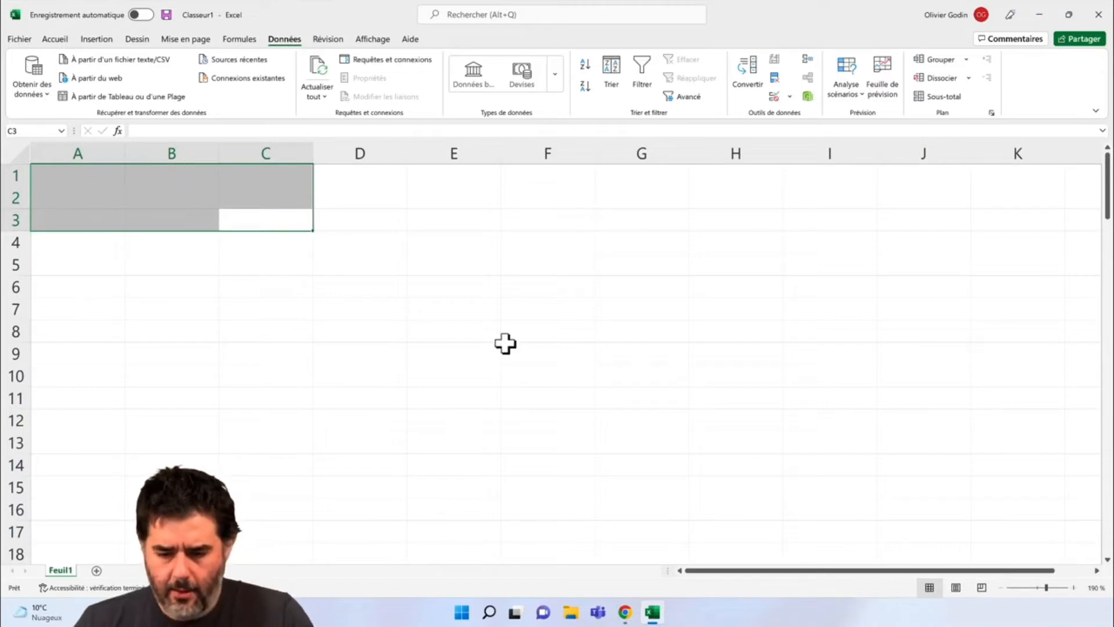
- Paste the random integers copied from RANDOM.ORG into column A of the sheet starting at A1, matching destination formatting, and select B1
left_click(625, 612)
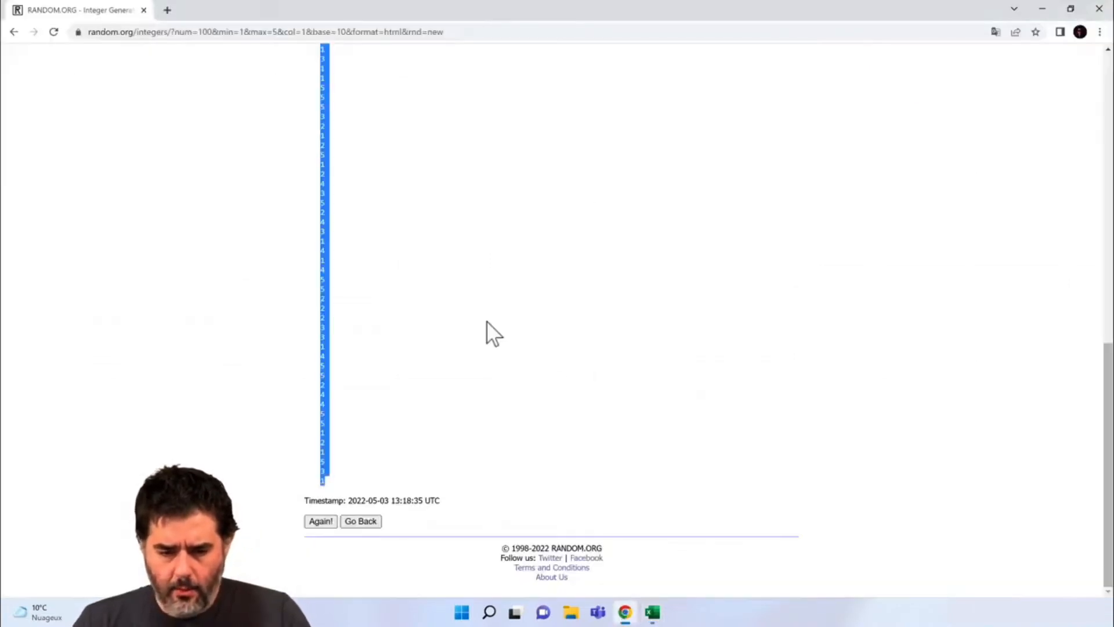
left_click(652, 612)
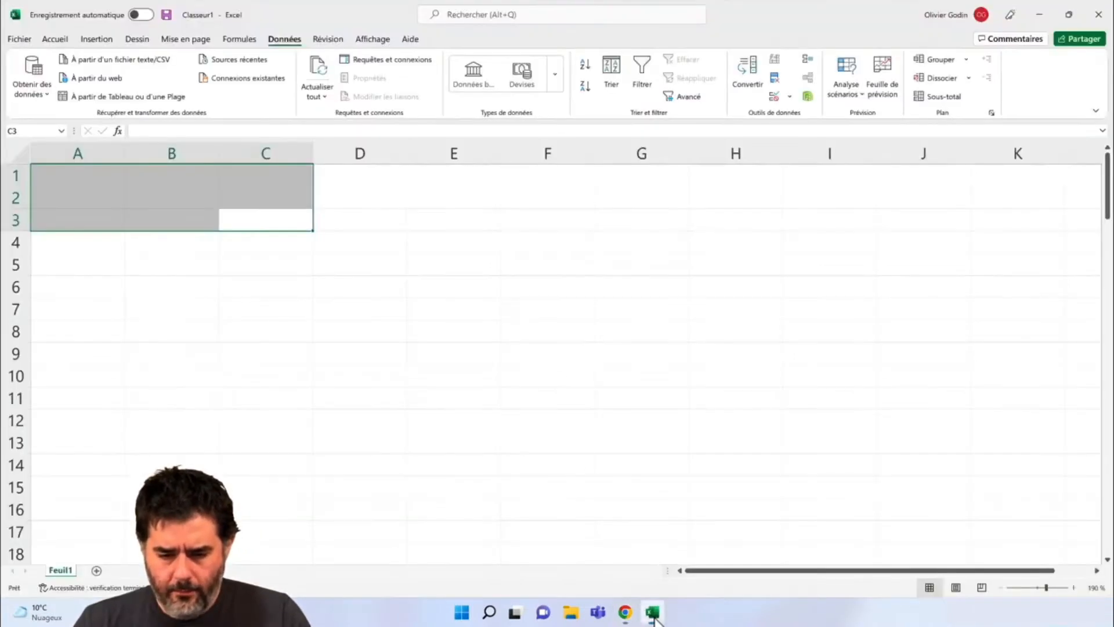
left_click(70, 244)
left_click(77, 176)
right_click(79, 176)
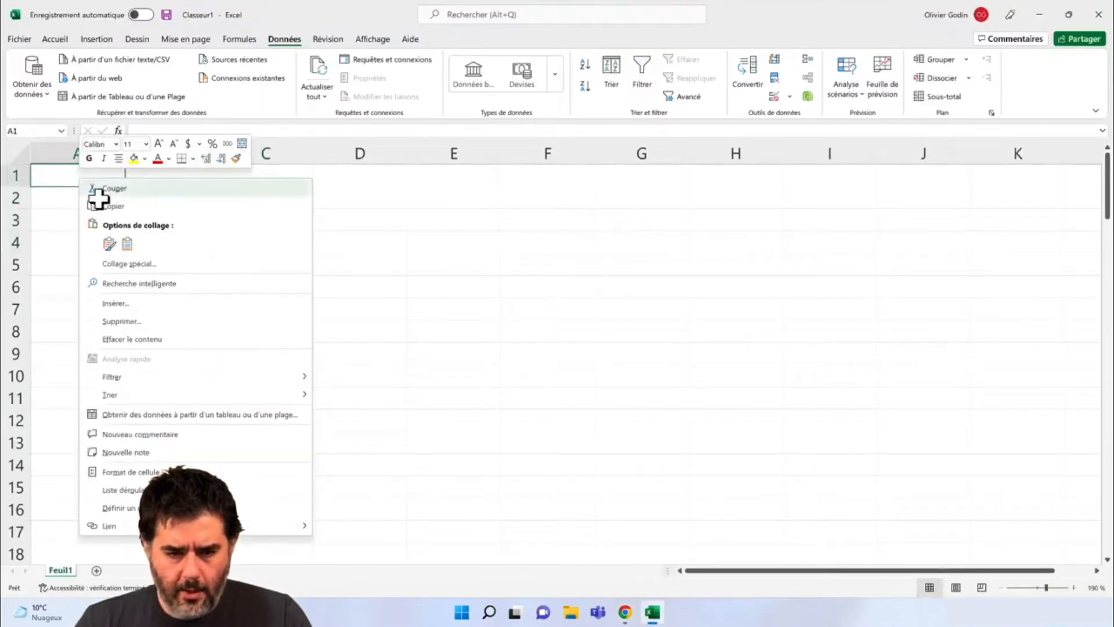
left_click(129, 246)
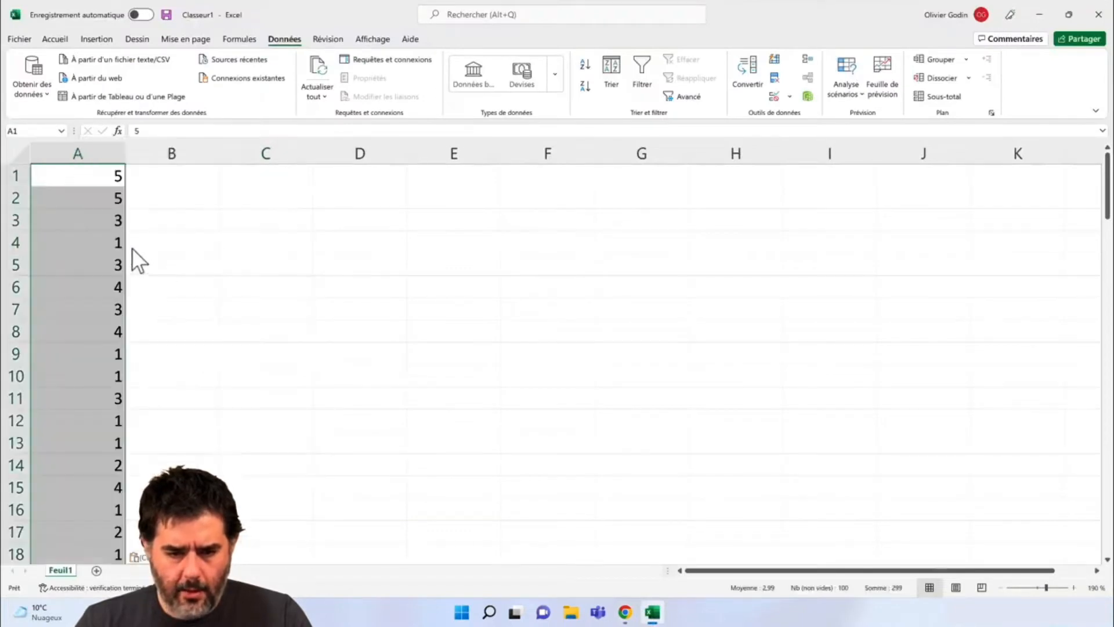
left_click(174, 176)
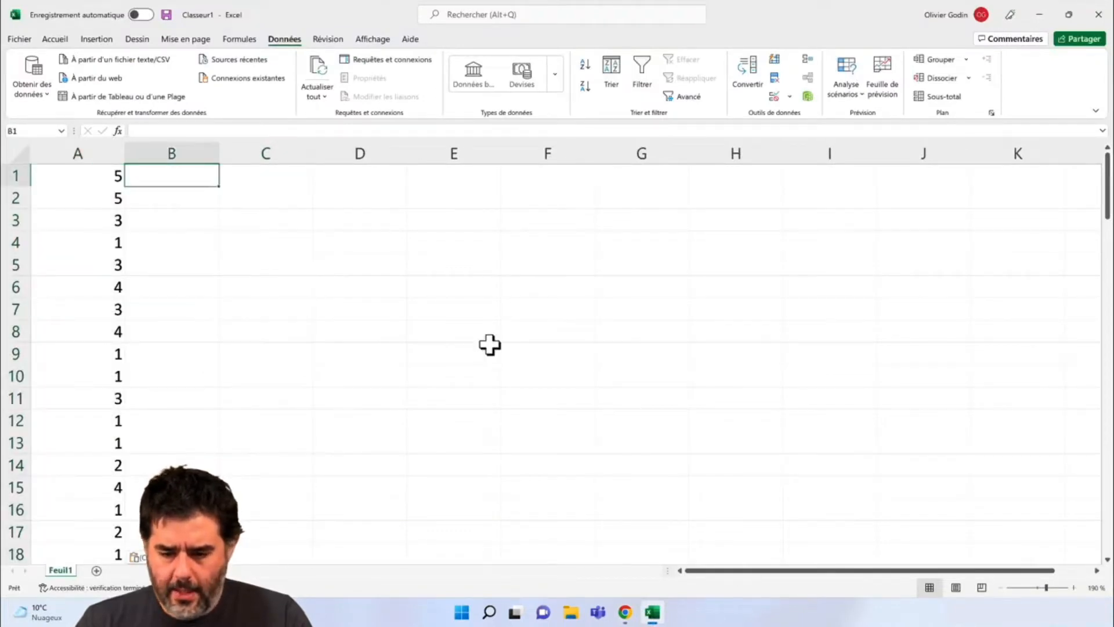
- Switch to Chrome and generate a new set of 100 random integers between 1 and 1000 on RANDOM.ORG
left_click(625, 612)
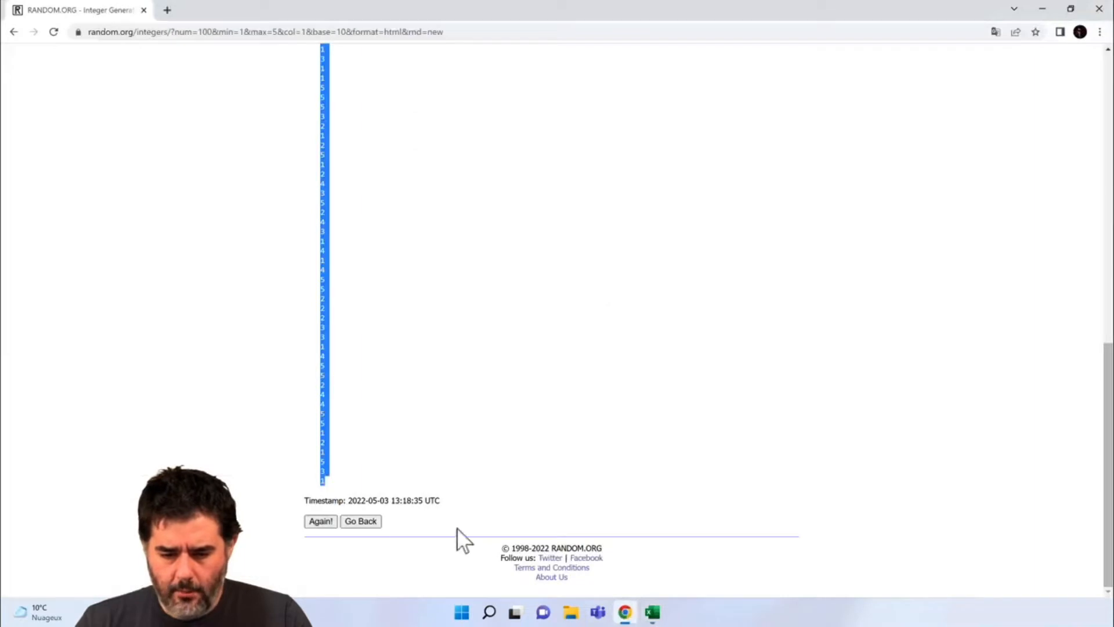
left_click(14, 32)
double_click(547, 256)
type("100")
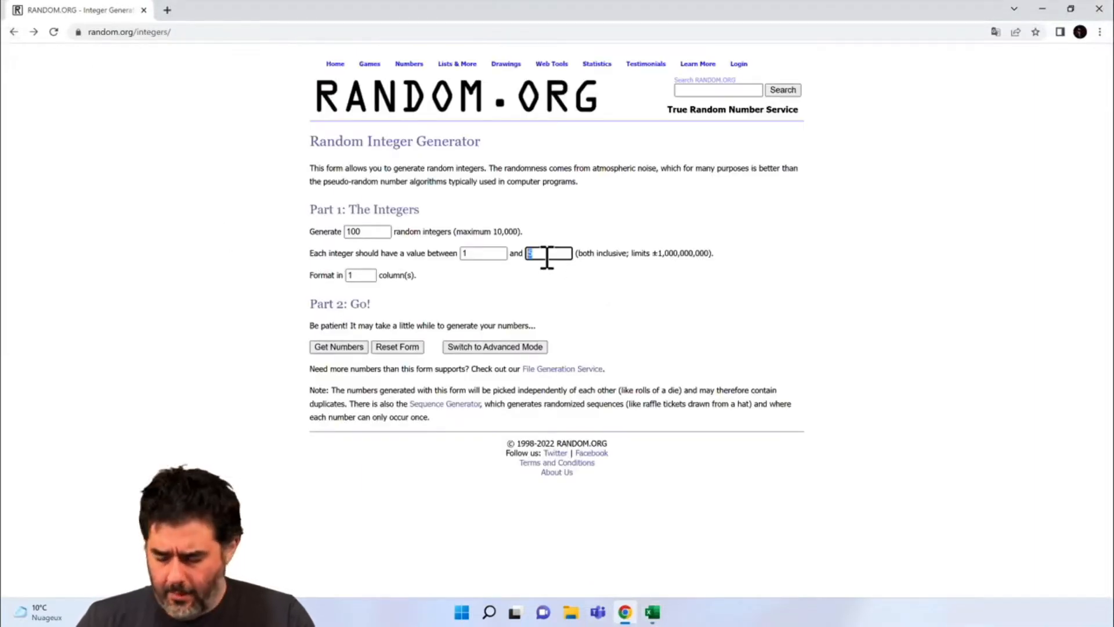
type("0")
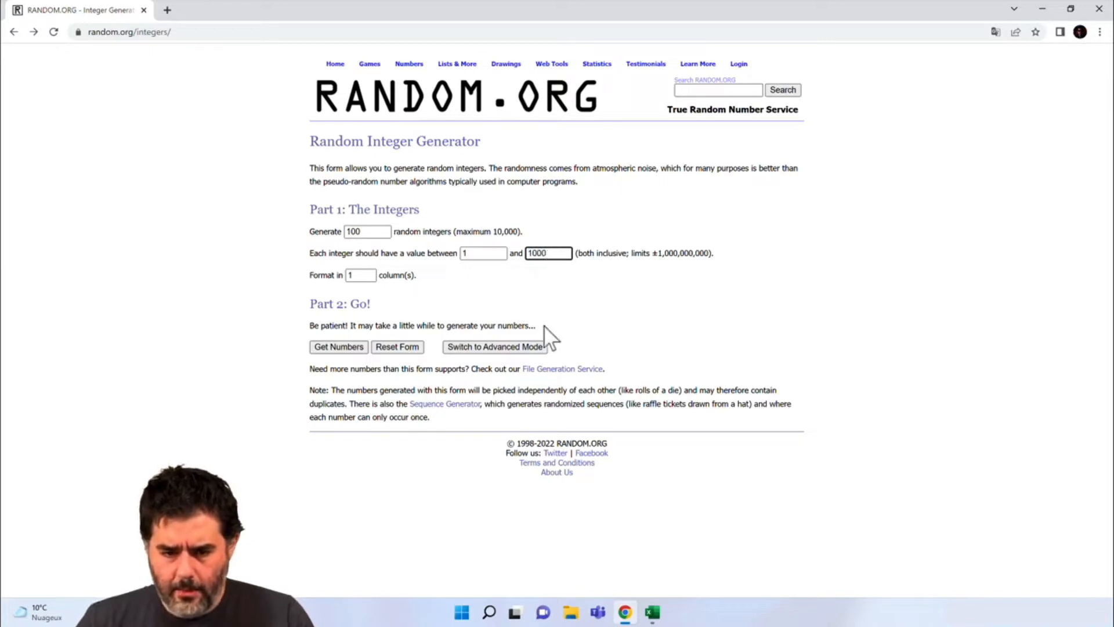
left_click(336, 347)
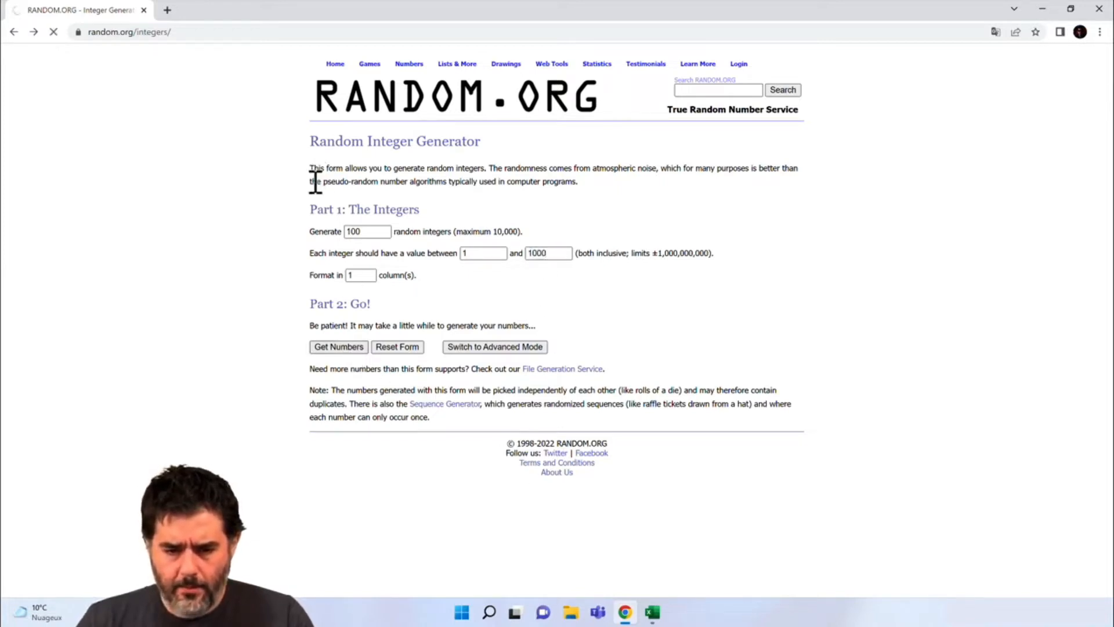
- Copy all the generated integers and paste them into column B of the Excel sheet starting at B1, matching destination formatting
left_click_drag(321, 184, 359, 478)
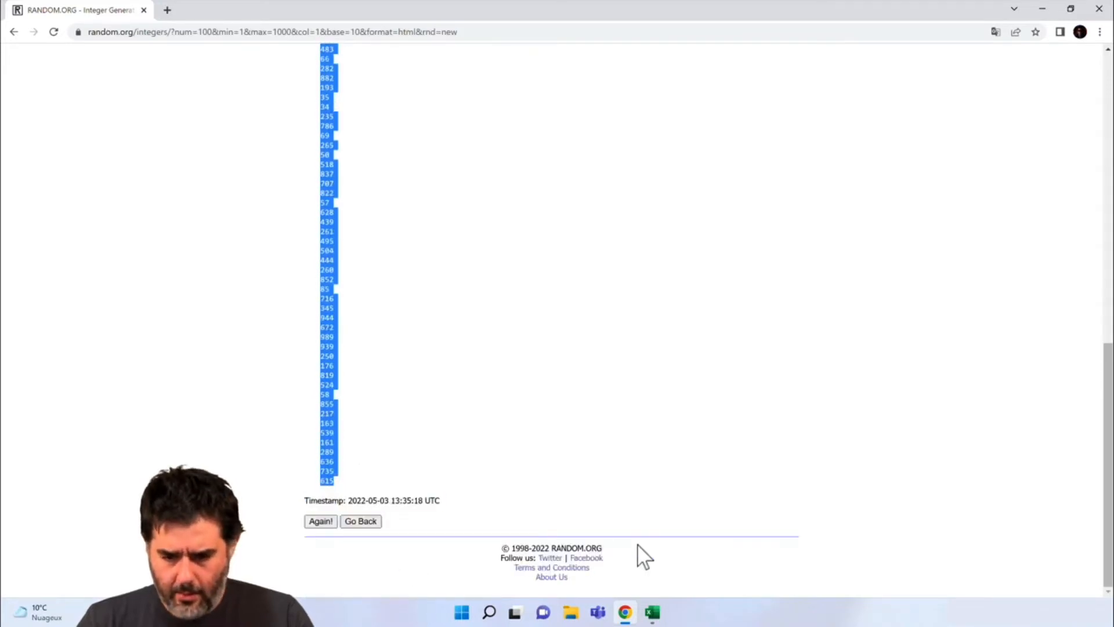
left_click(652, 612)
right_click(190, 183)
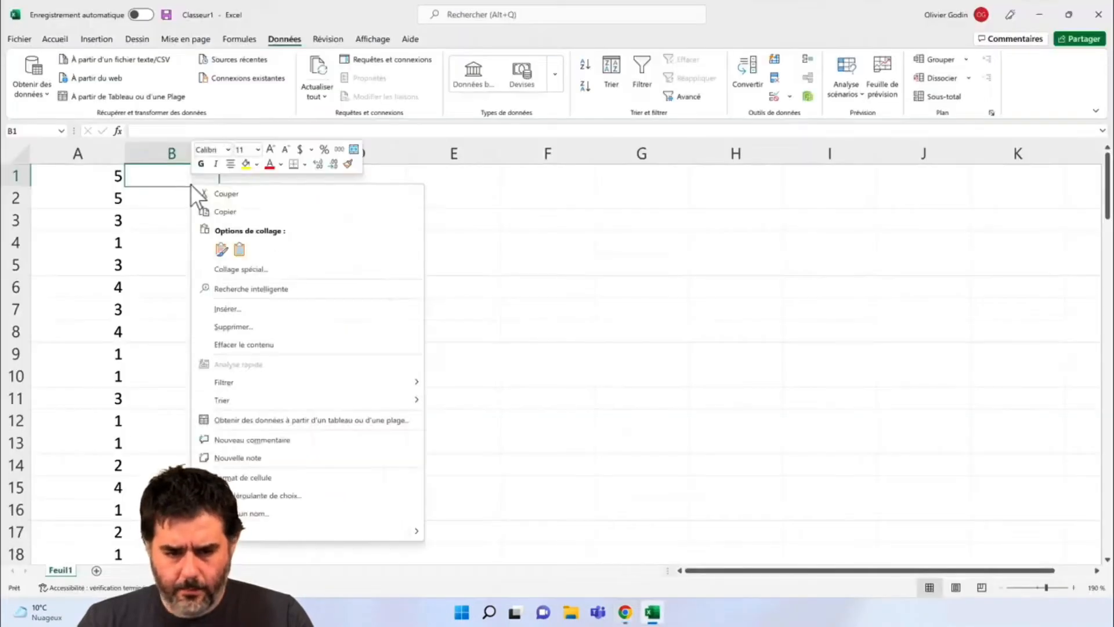
left_click(239, 249)
left_click(323, 270)
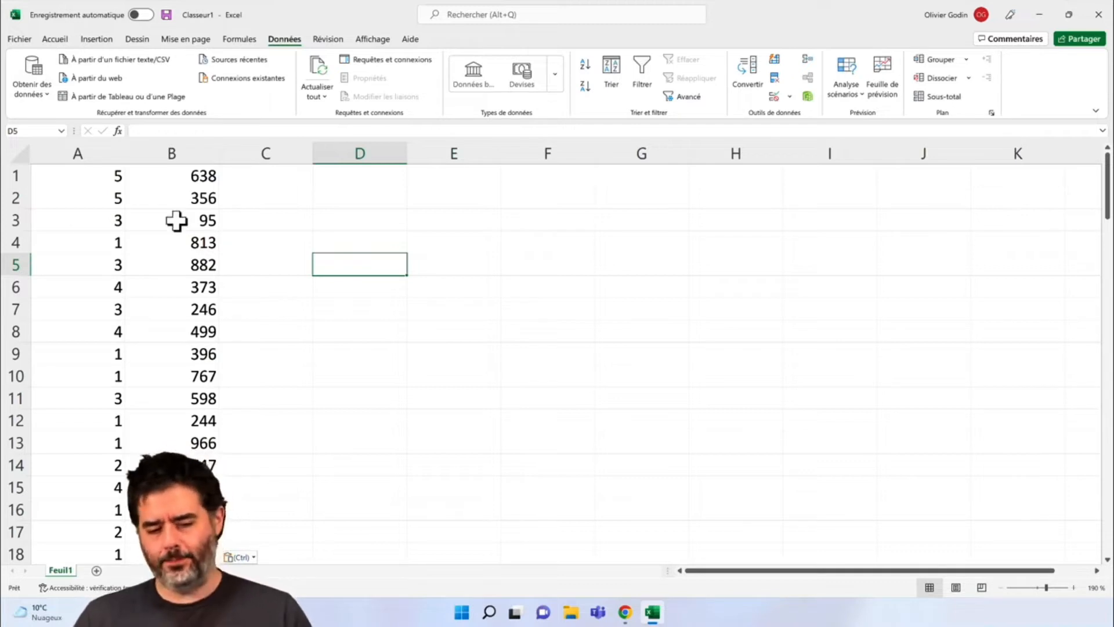
- Insert an empty row above the first row of data to make room for column headers
left_click(17, 175)
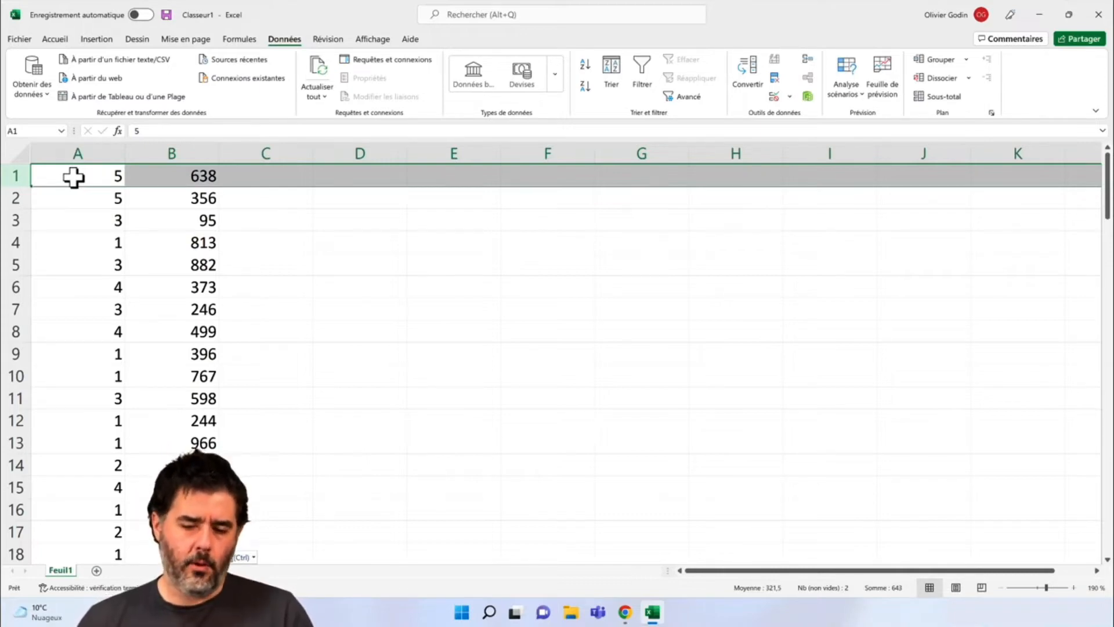
left_click(141, 235)
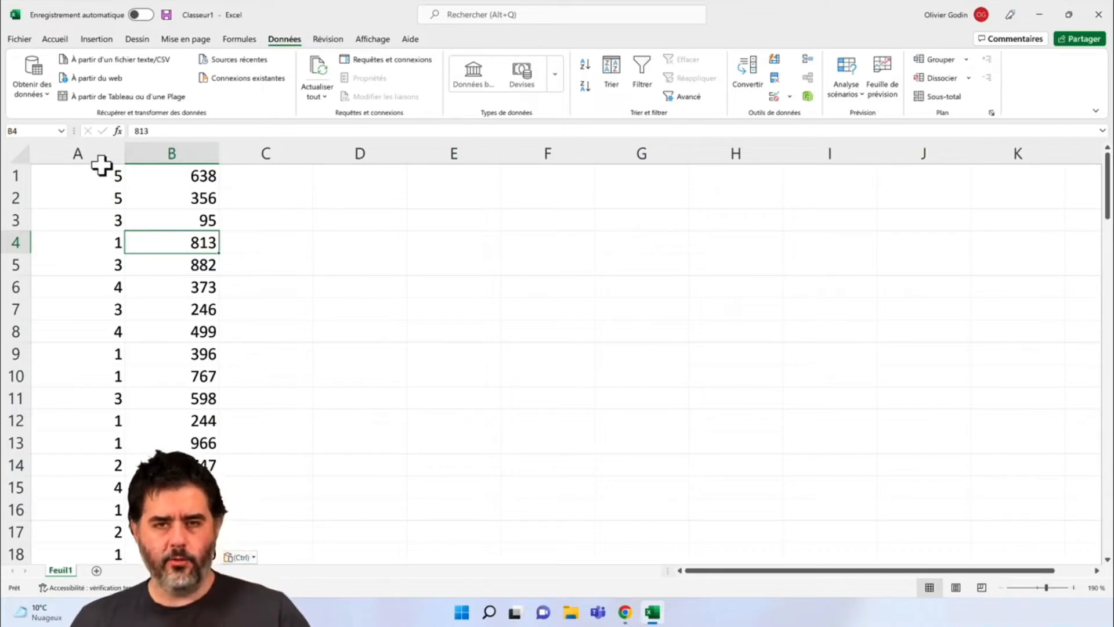
left_click(38, 183)
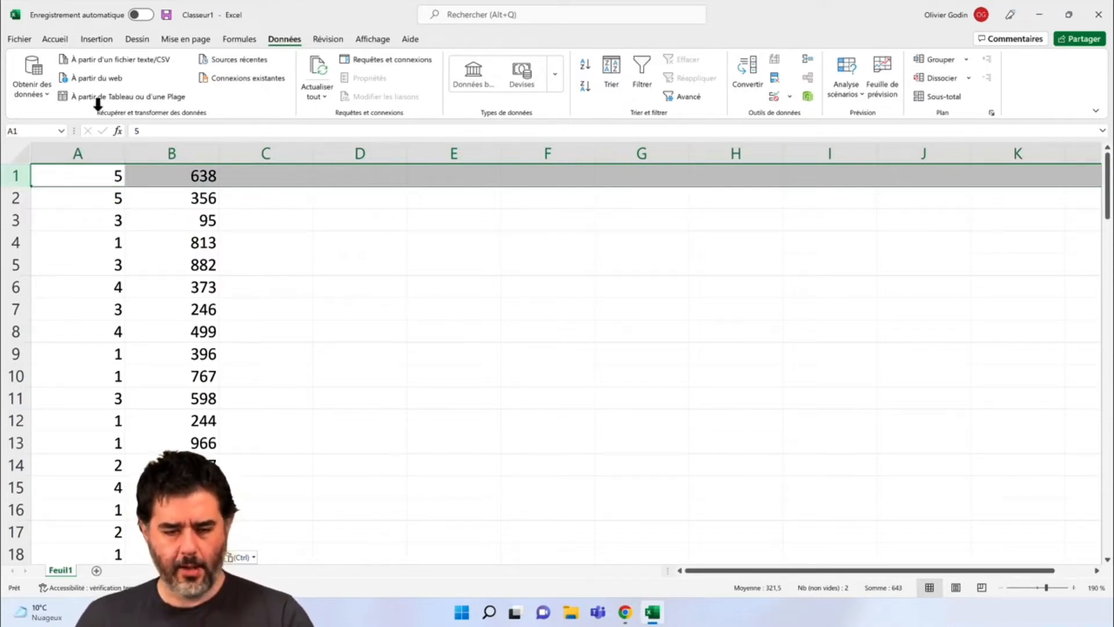
left_click(61, 41)
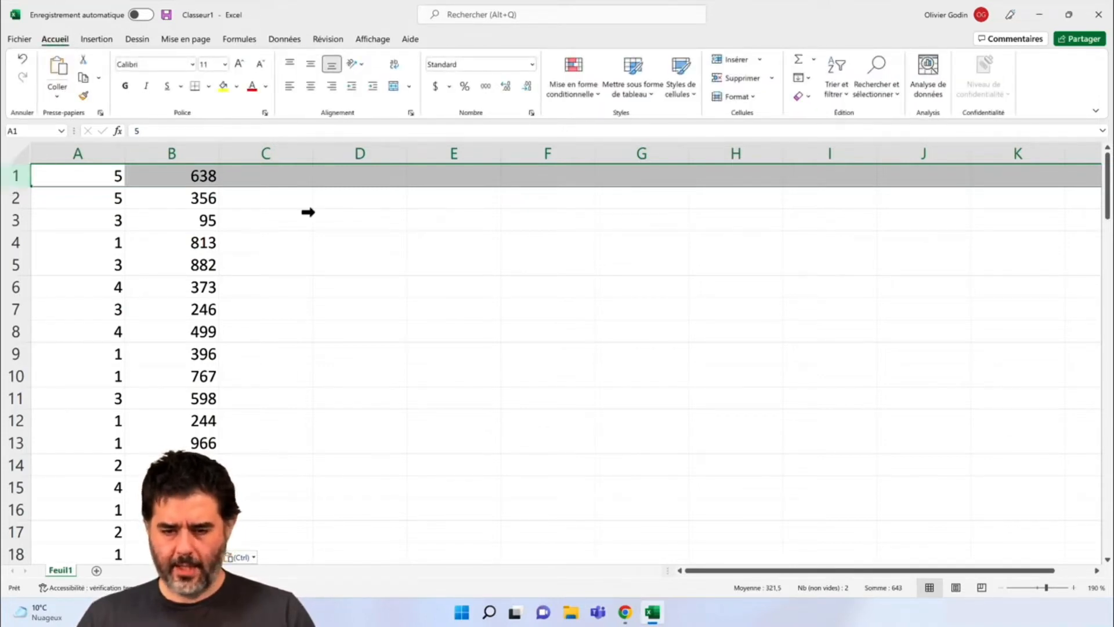
left_click(732, 61)
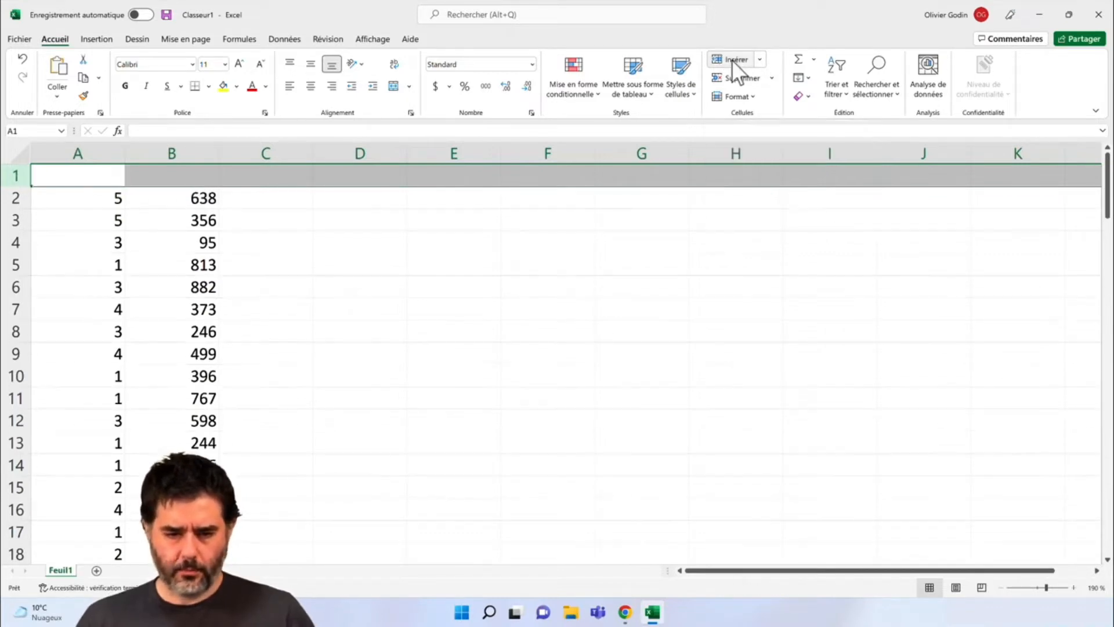
- Enter the column headers "Question 1" in A1 and "Question 2" in B1
left_click(85, 176)
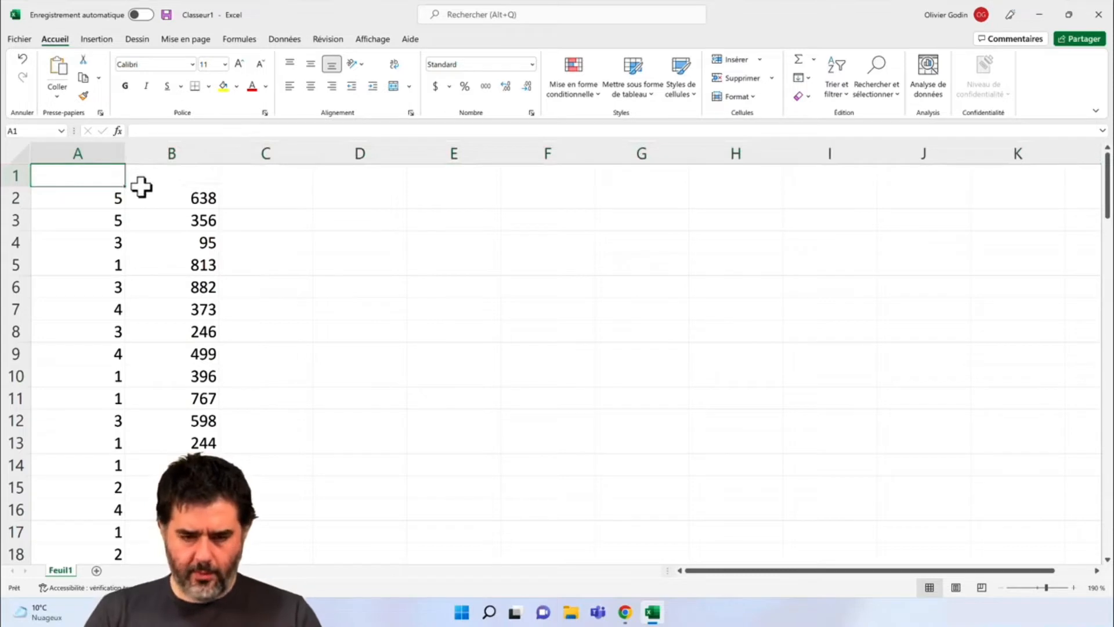
type("Qu")
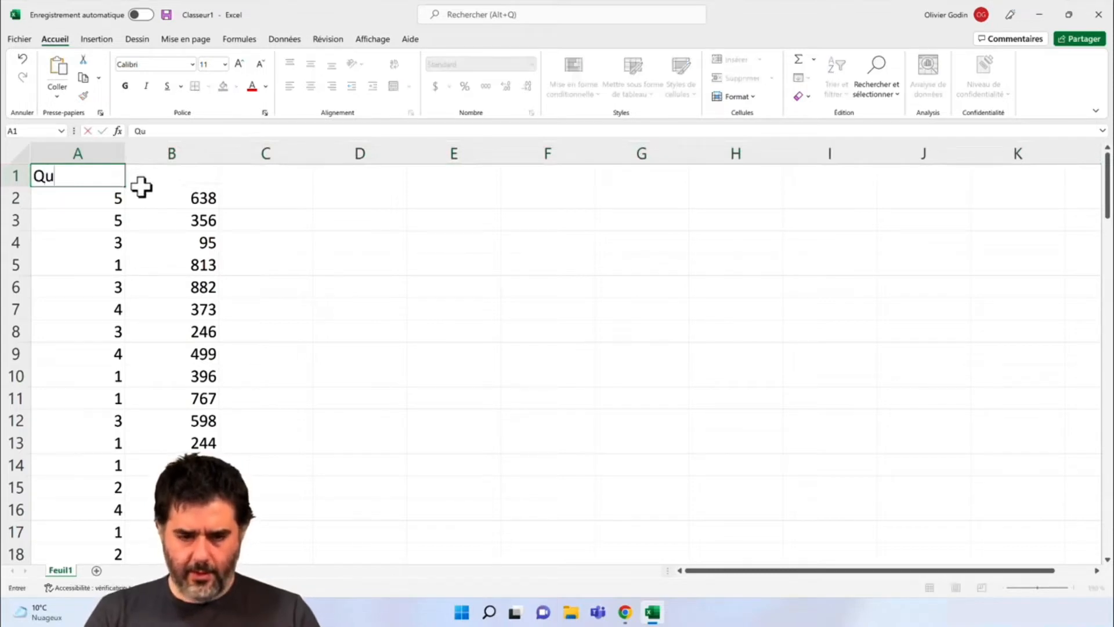
type("estion 1")
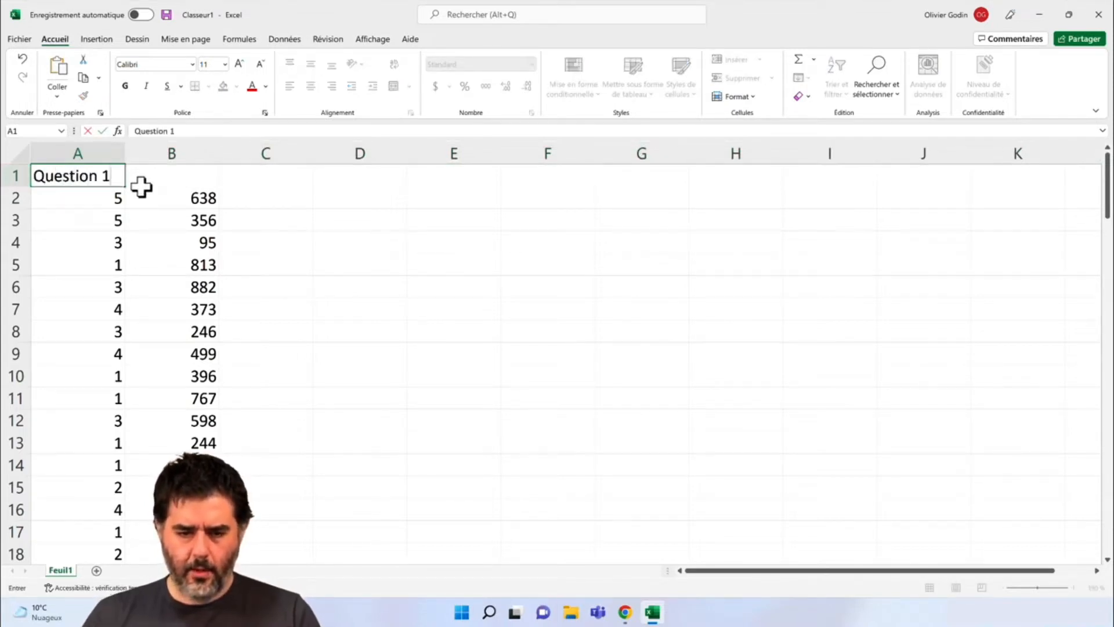
left_click(155, 175)
type("Ques")
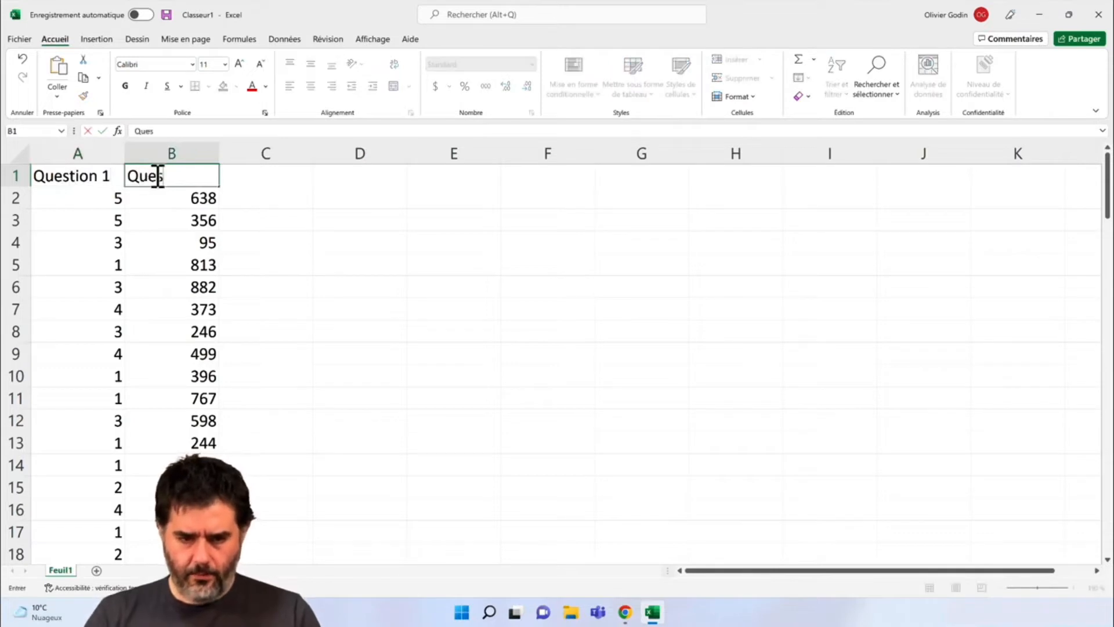
type("tion 2")
left_click(286, 263)
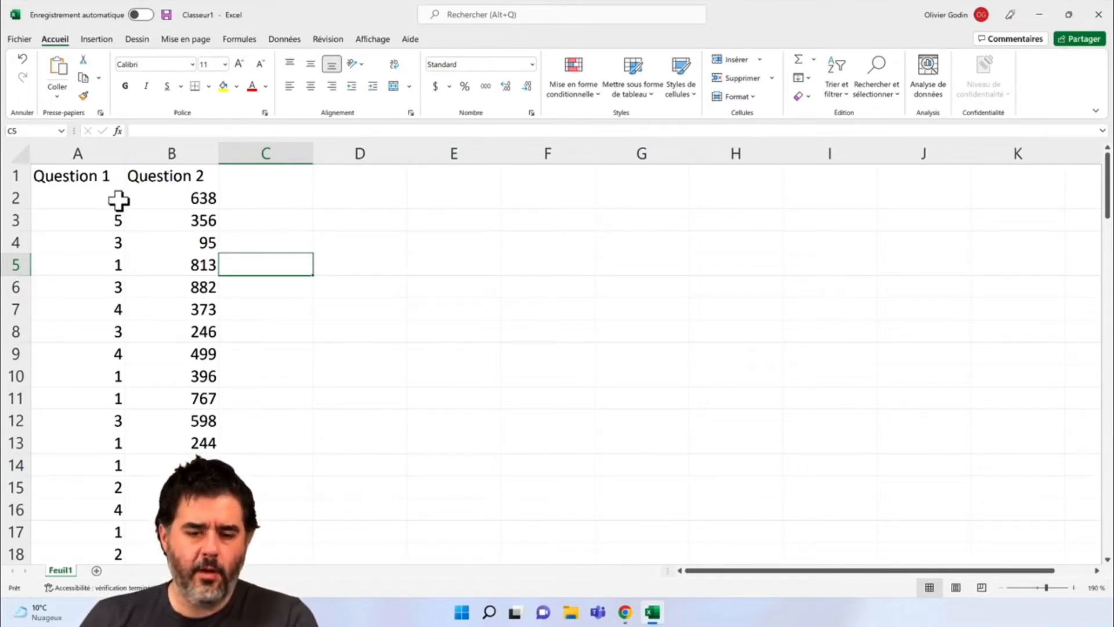
left_click(96, 197)
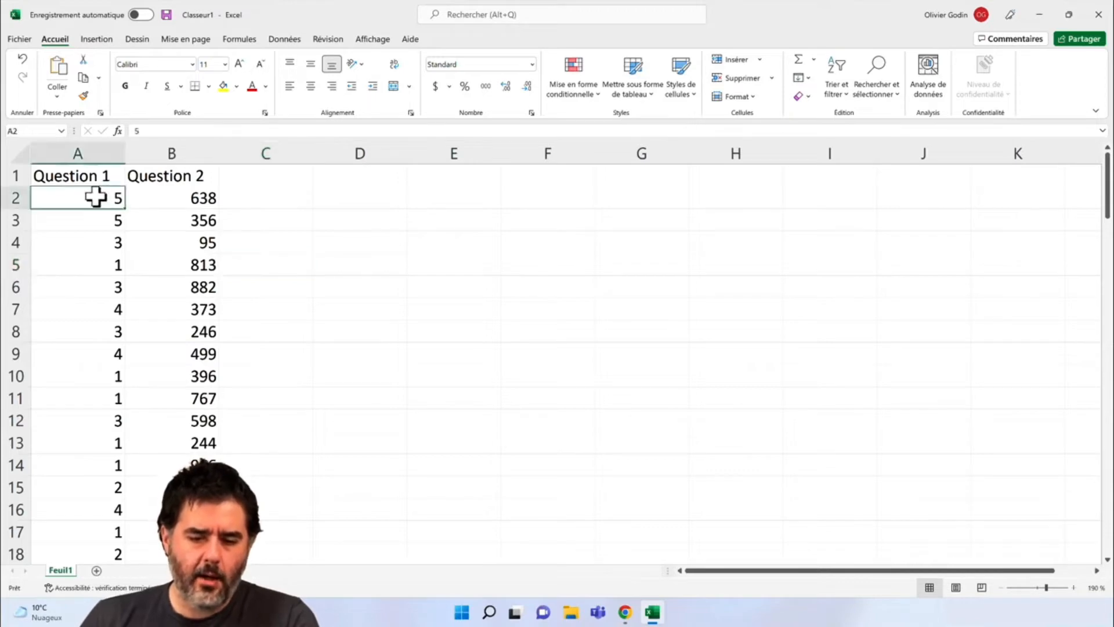
left_click(183, 198)
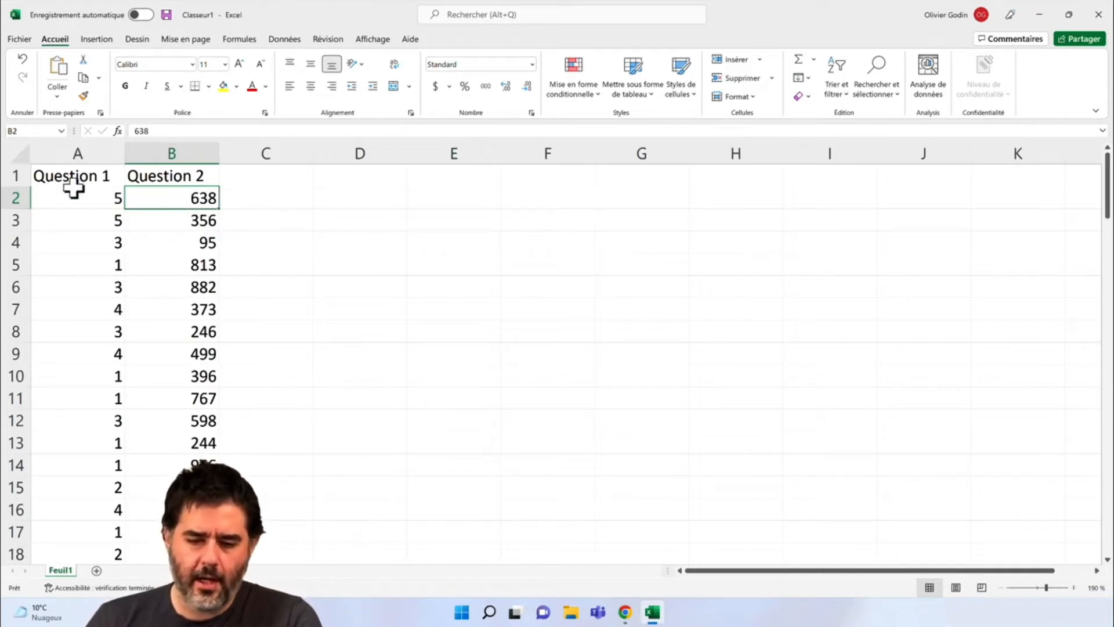
left_click(12, 174)
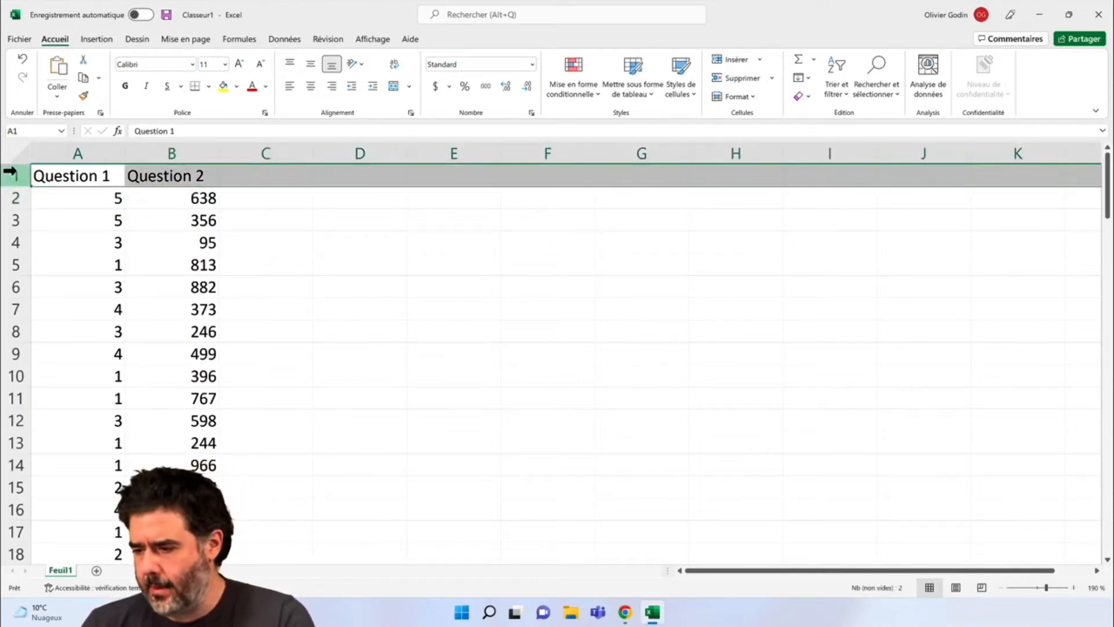
- Turn on filtering for columns A and B as a trial, and remove the filter again
left_click(64, 154)
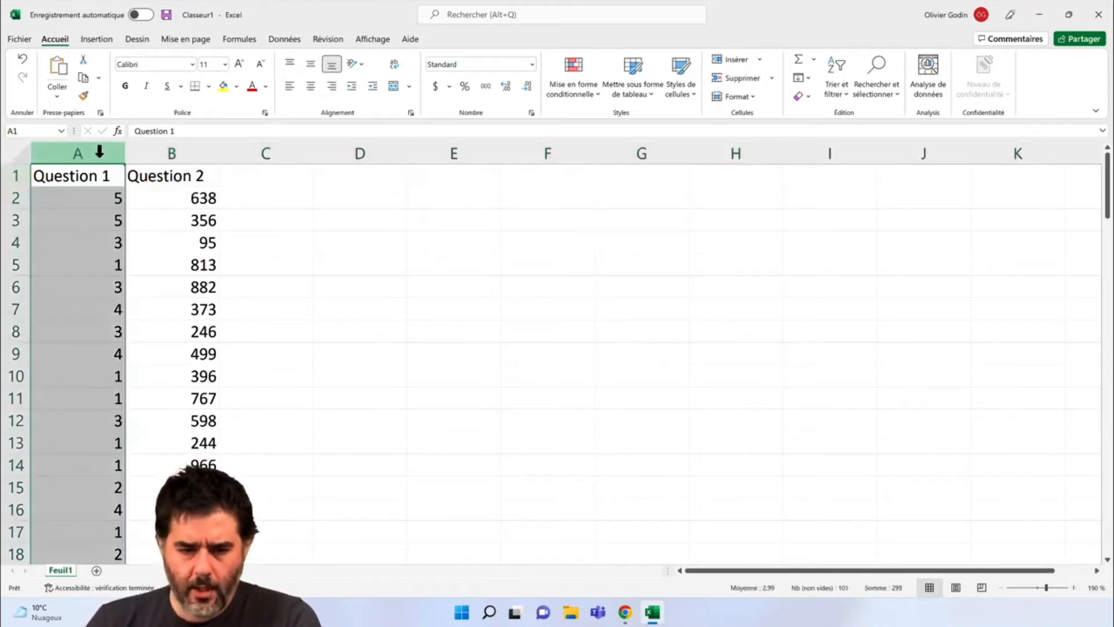
left_click(162, 150, "shift")
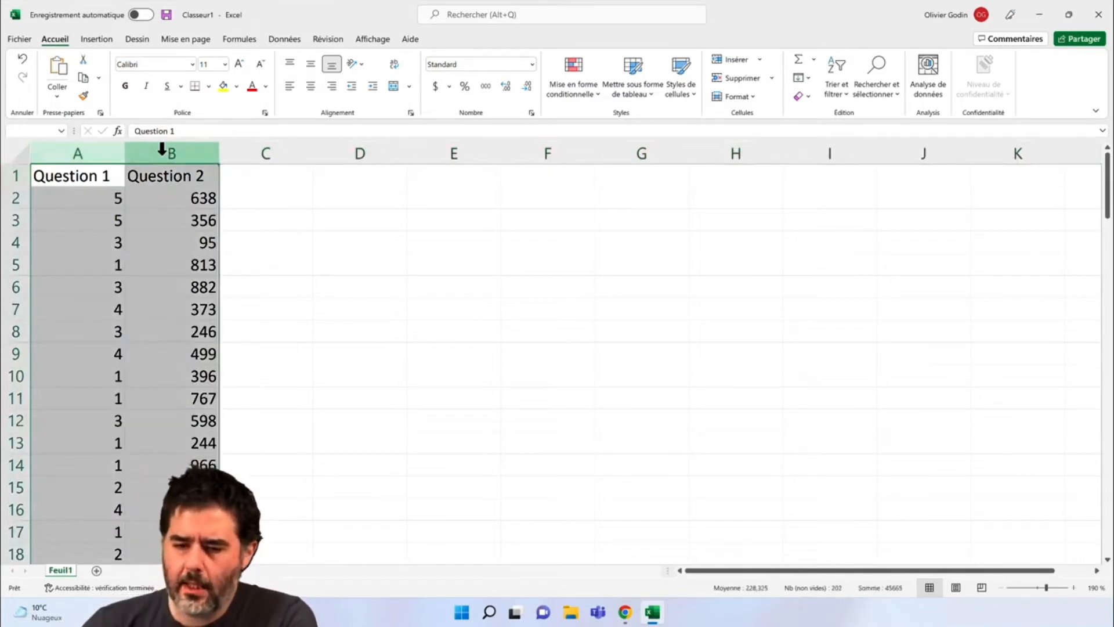
left_click(282, 38)
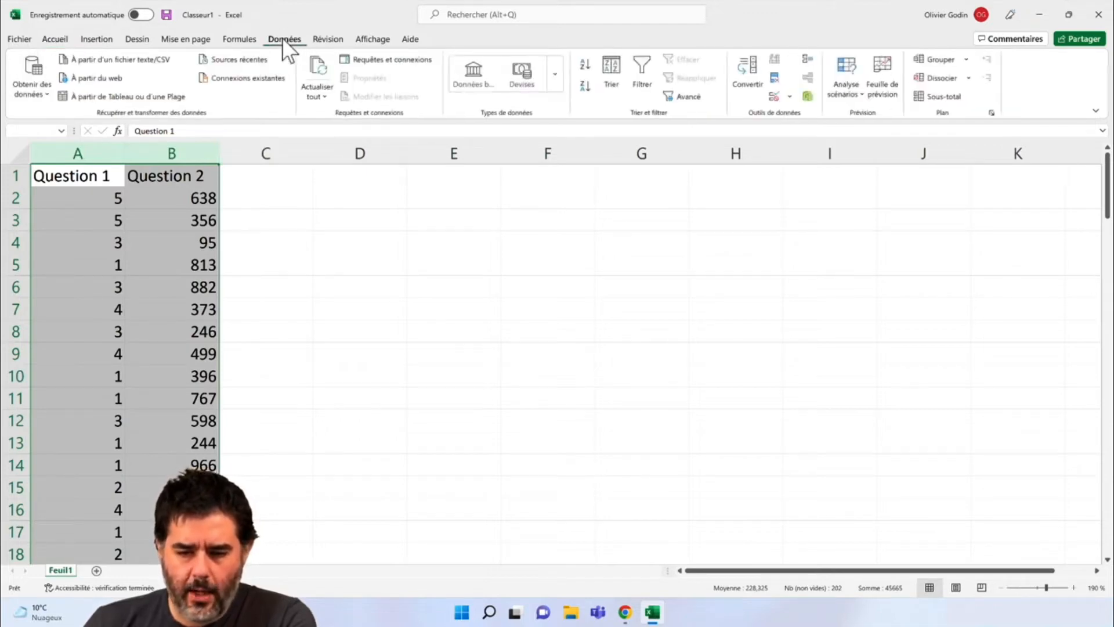
left_click(641, 61)
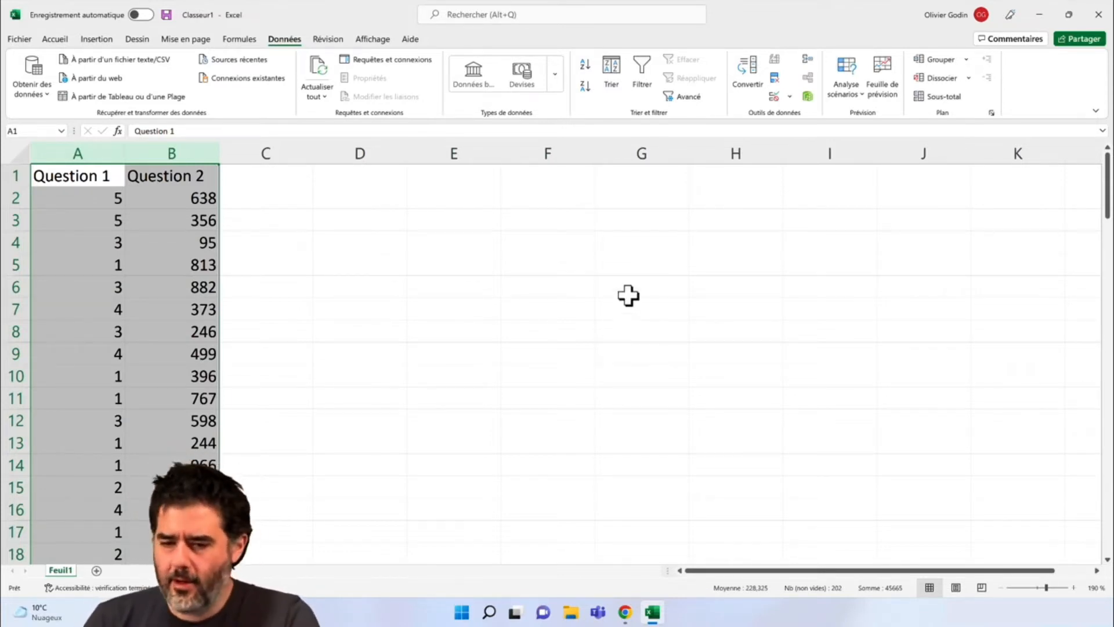
left_click(645, 74)
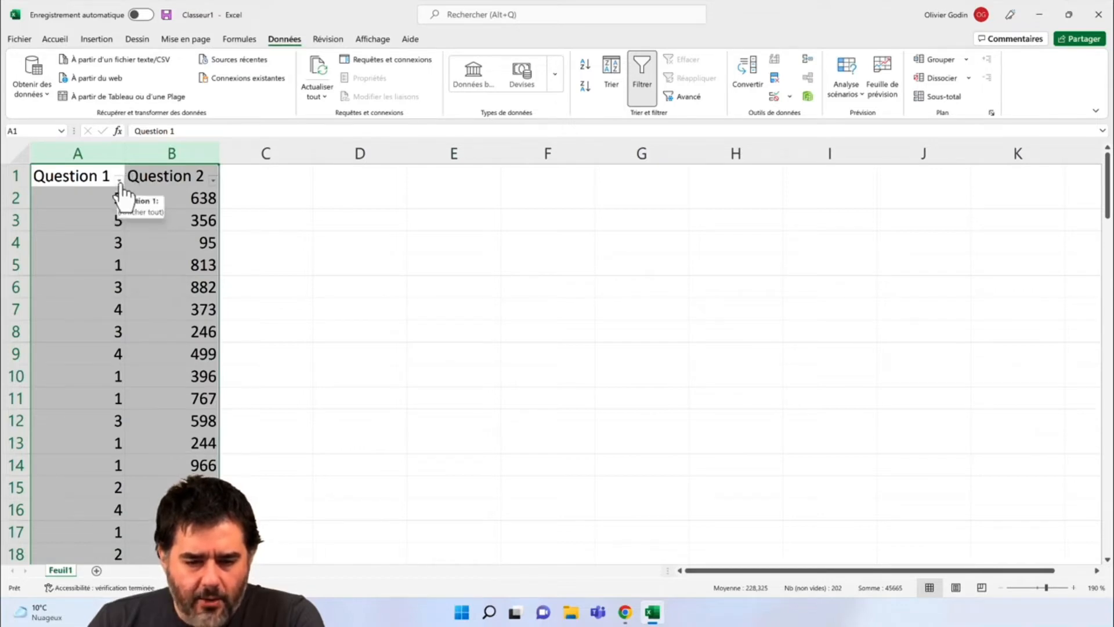
left_click(247, 201)
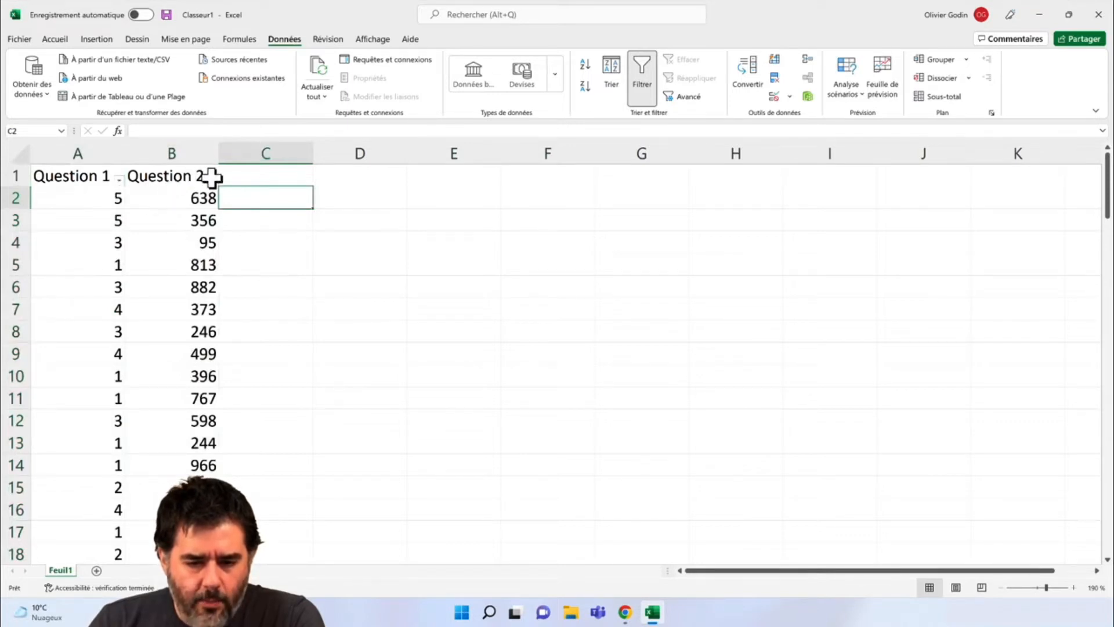
left_click(646, 68)
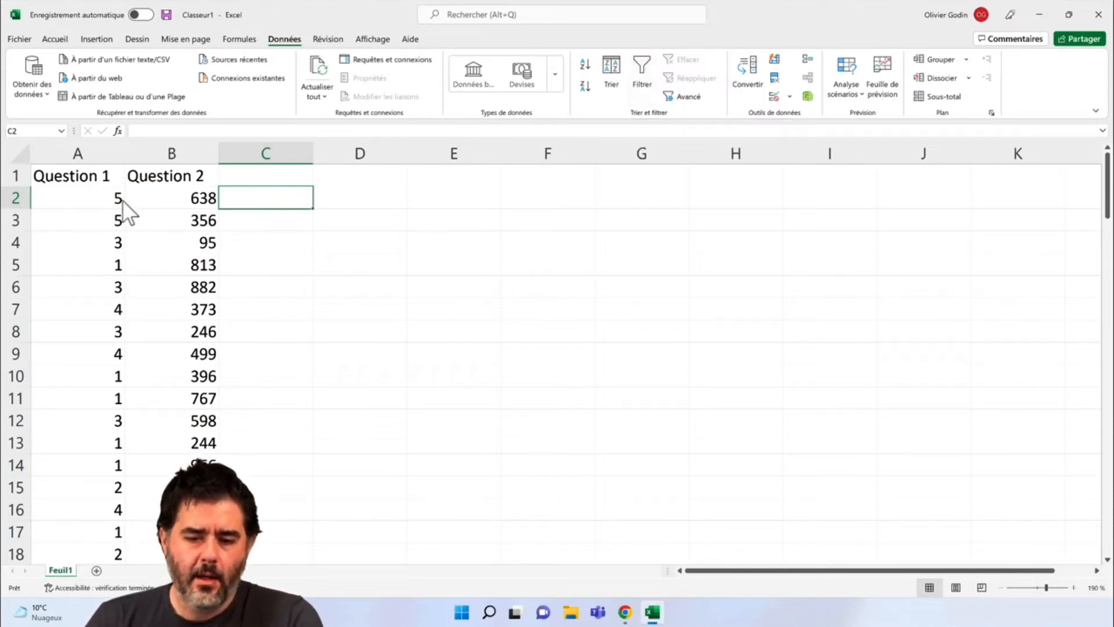
- Apply a filter to the whole of columns A and B, with the first row as headers
left_click_drag(76, 152, 180, 151)
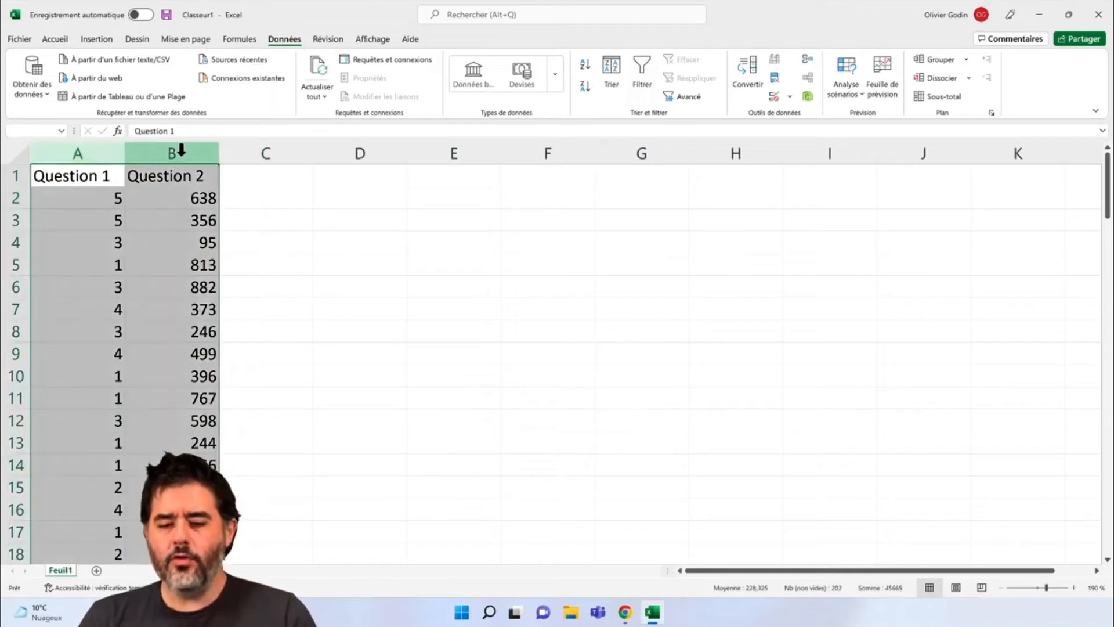
left_click(641, 81)
left_click(297, 272)
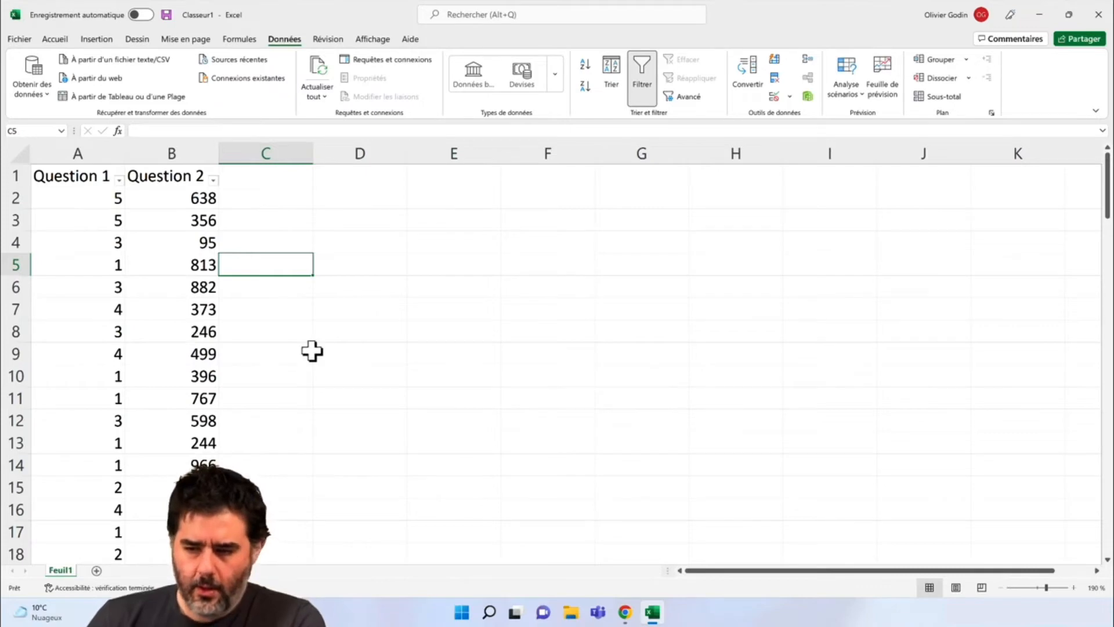
- Filter Question 1 to keep only the answer 5, excluding 1, 2, 3, 4 and blanks
scroll(312, 351, "down", 9)
scroll(312, 351, "down", 18)
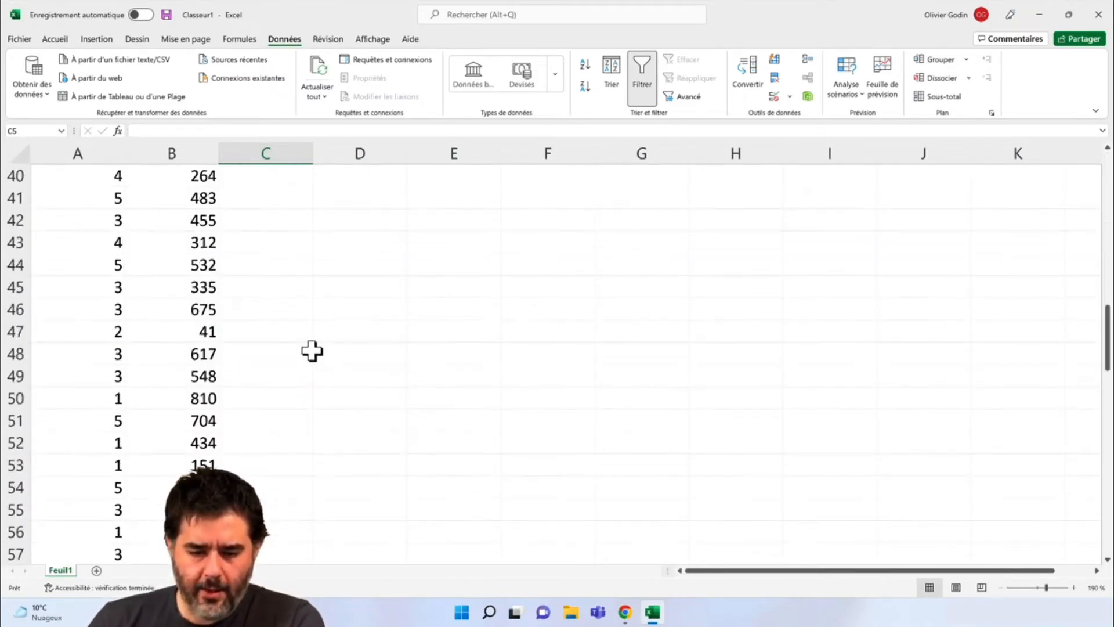
scroll(312, 351, "down", 4)
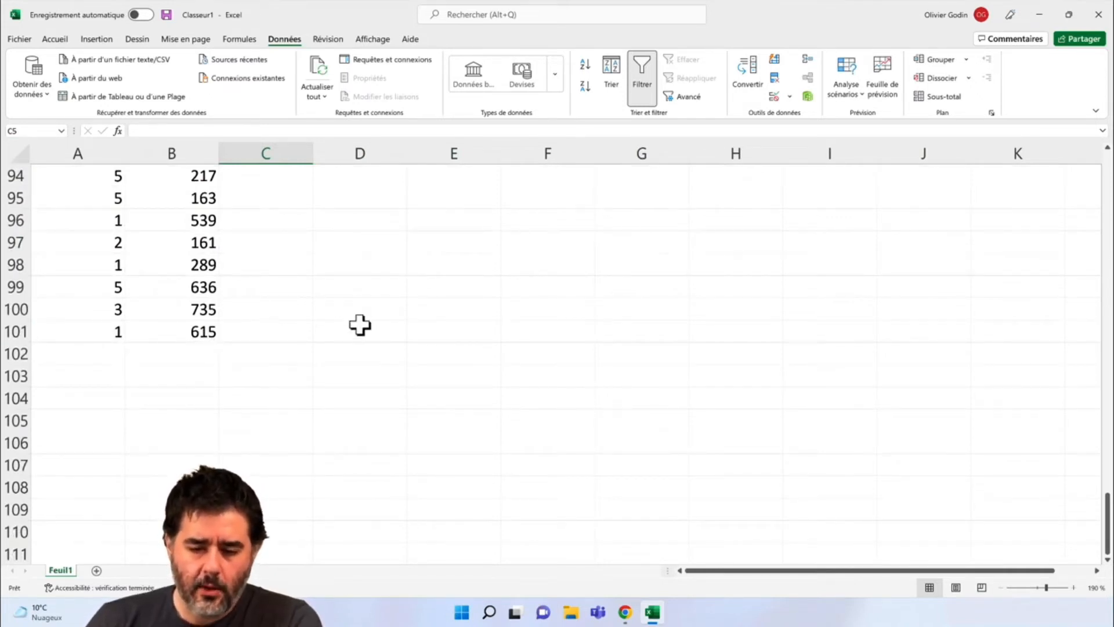
scroll(359, 324, "up", 20)
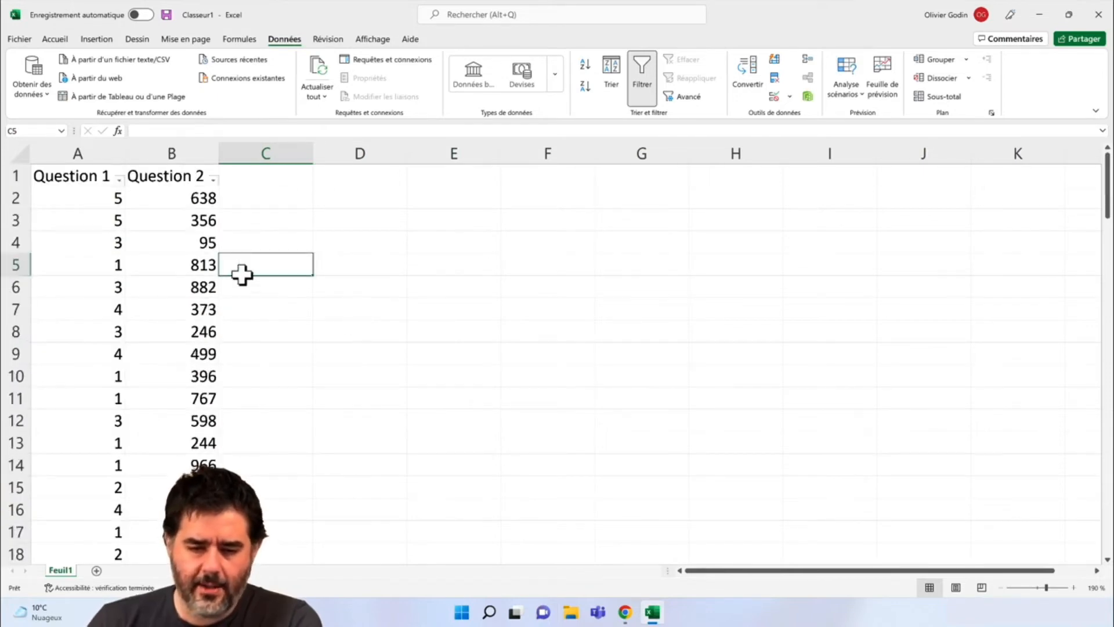
left_click(118, 180)
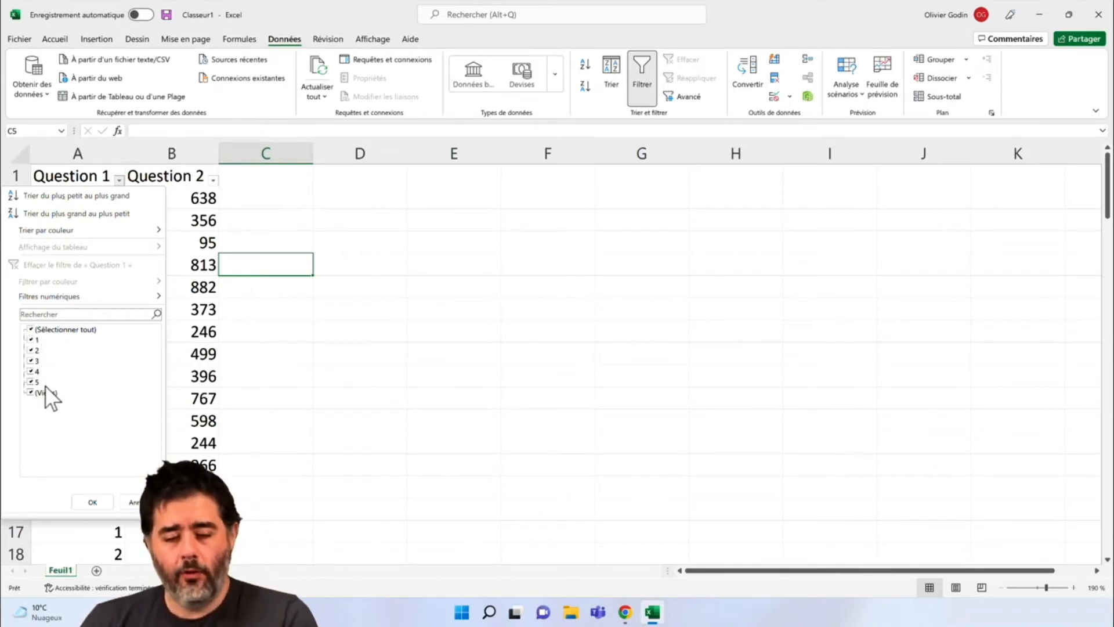
left_click(30, 339)
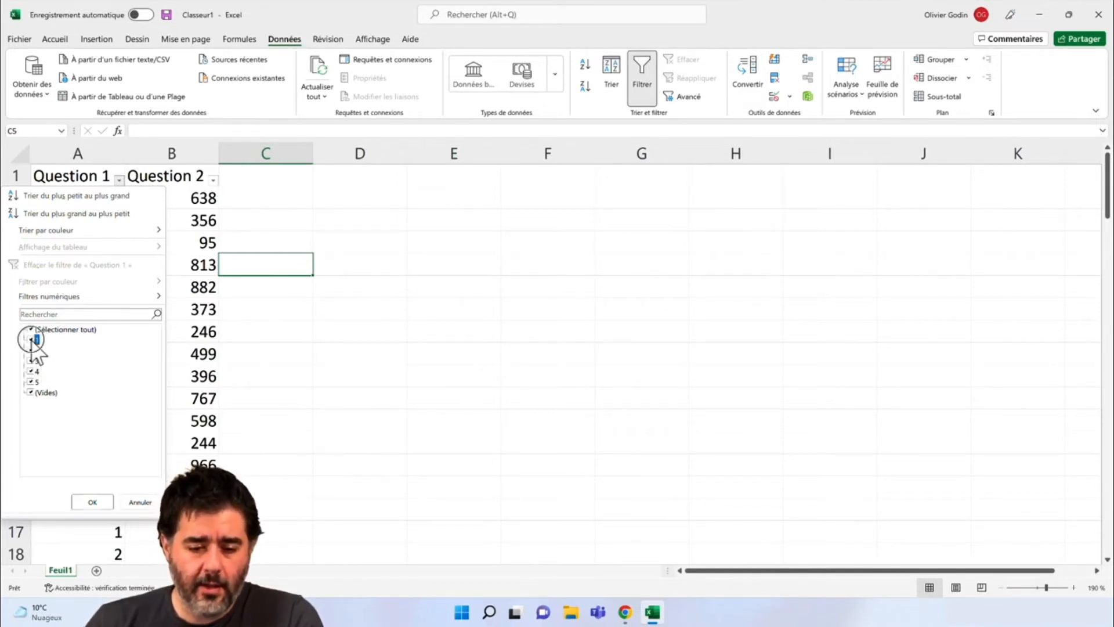
left_click(31, 350)
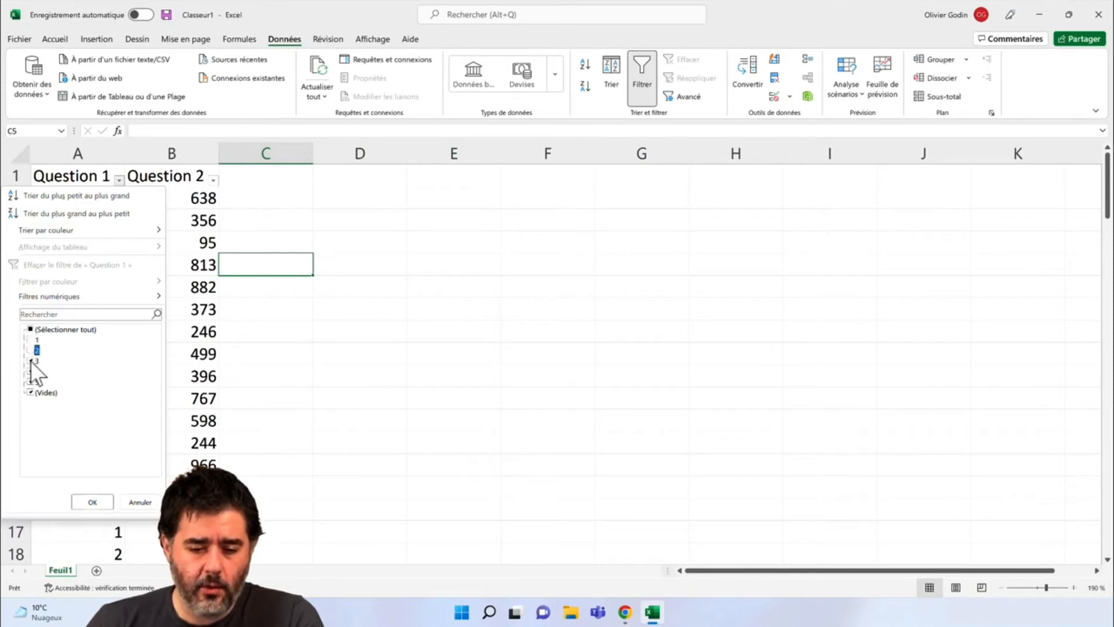
left_click(30, 360)
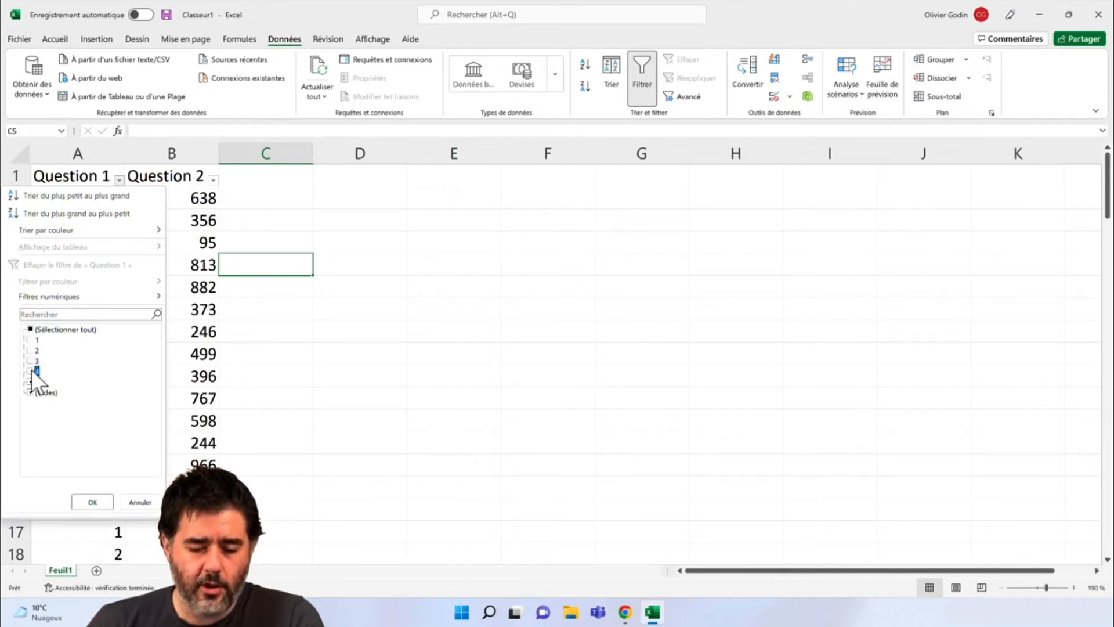
left_click(30, 392)
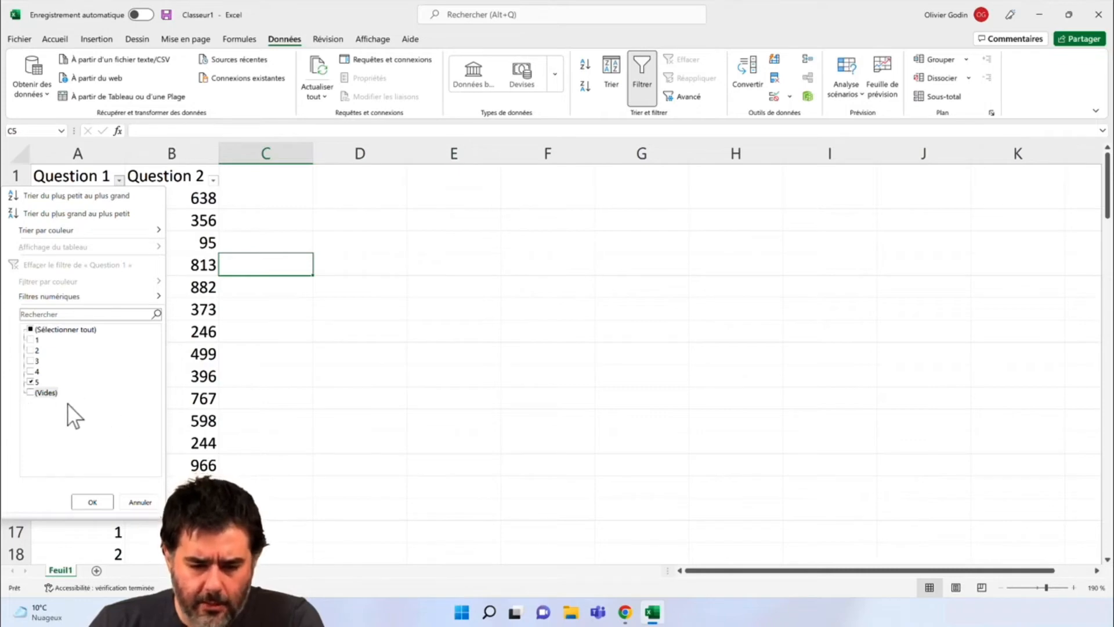
left_click(93, 503)
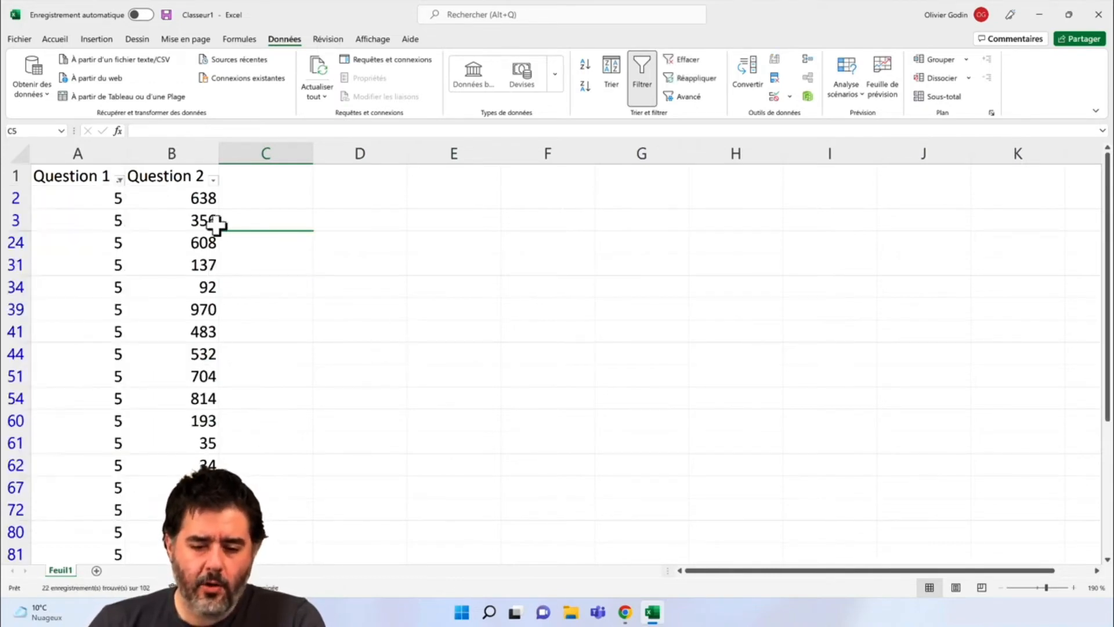
- Examine the filtered rows down to the last response, comparing the Question 1 answers with their Question 2 values
scroll(139, 229, "down", 2)
scroll(137, 248, "down", 2)
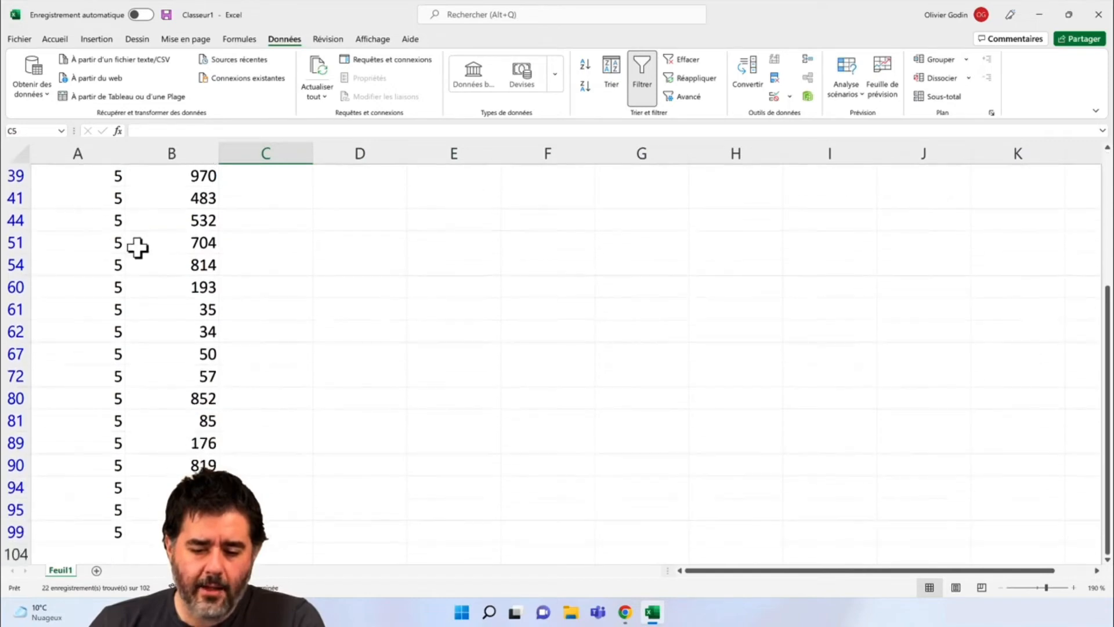
scroll(137, 248, "up", 3)
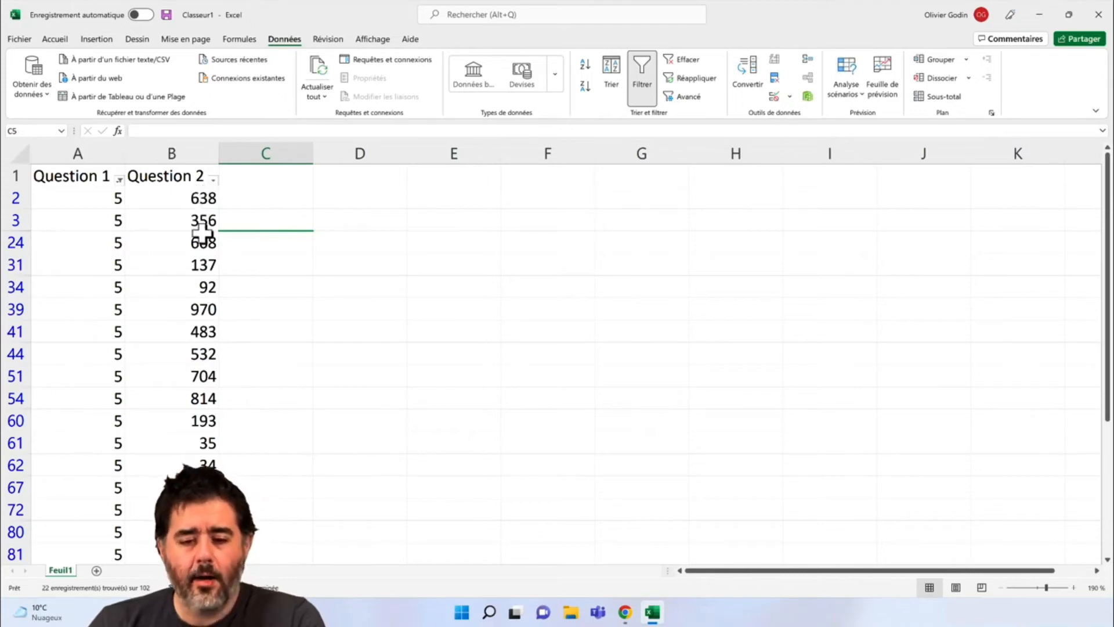
scroll(206, 226, "down", 3)
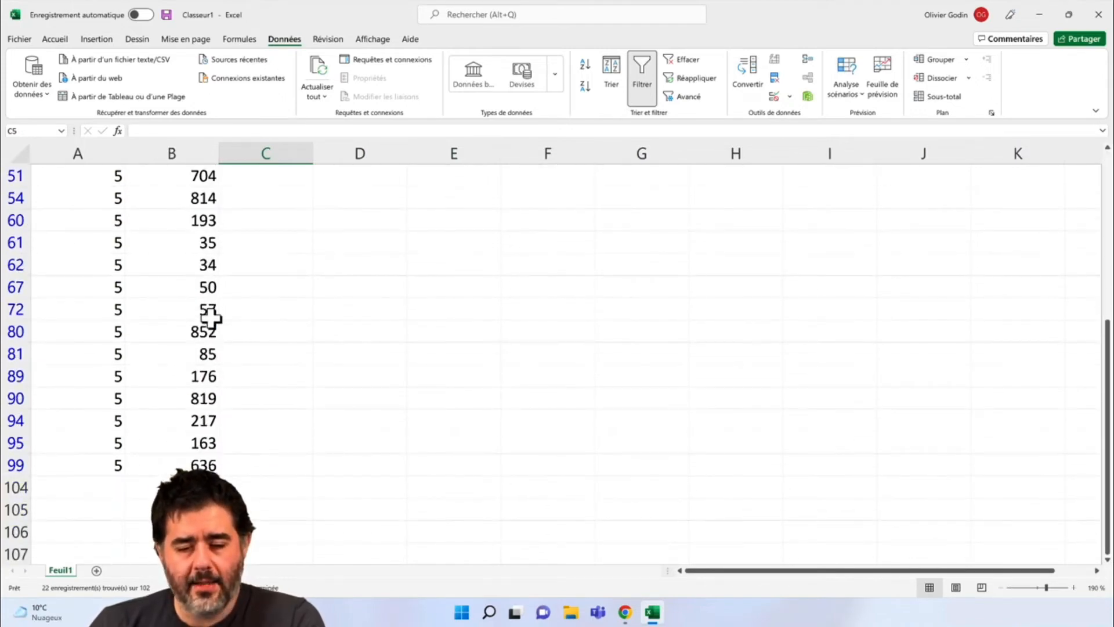
scroll(210, 318, "up", 2)
scroll(210, 318, "up", 1)
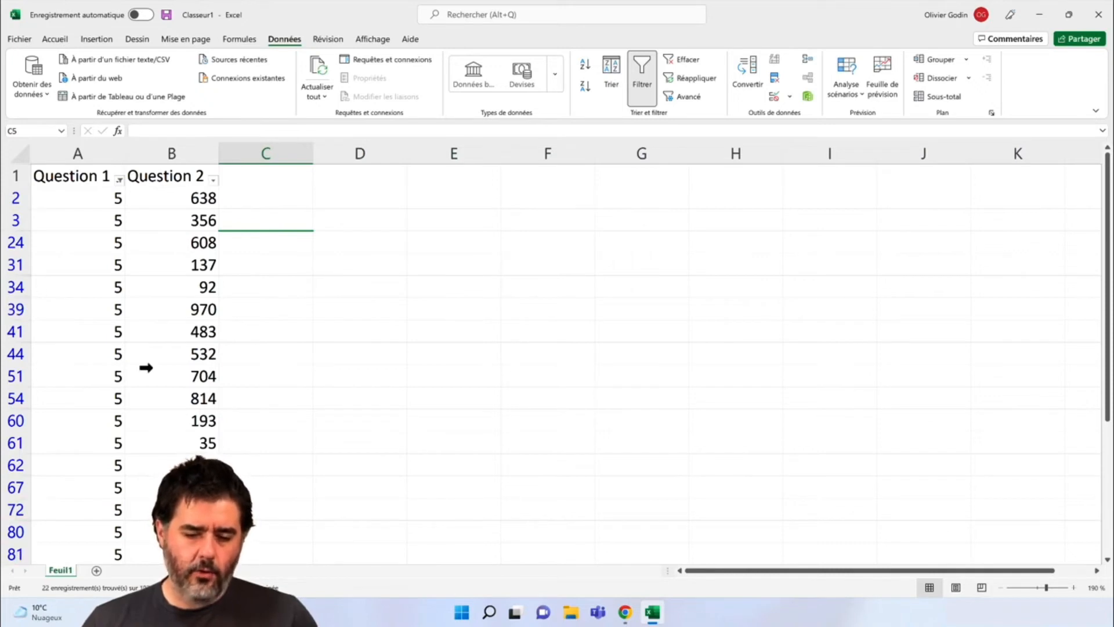
scroll(303, 490, "down", 3)
scroll(303, 490, "down", 3)
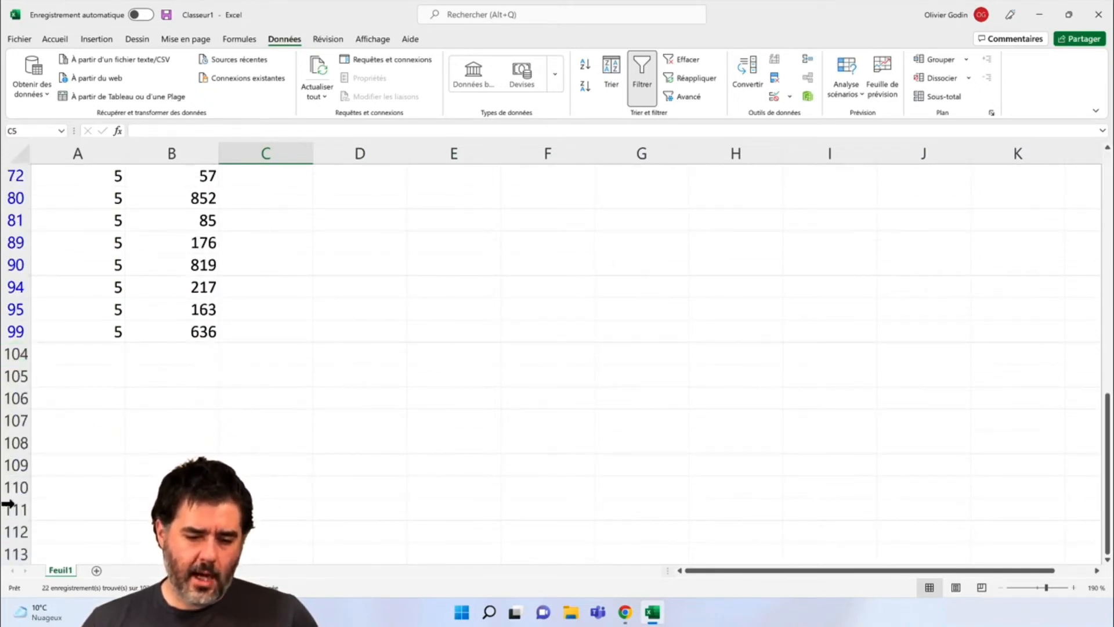
scroll(246, 438, "up", 3)
scroll(247, 438, "up", 3)
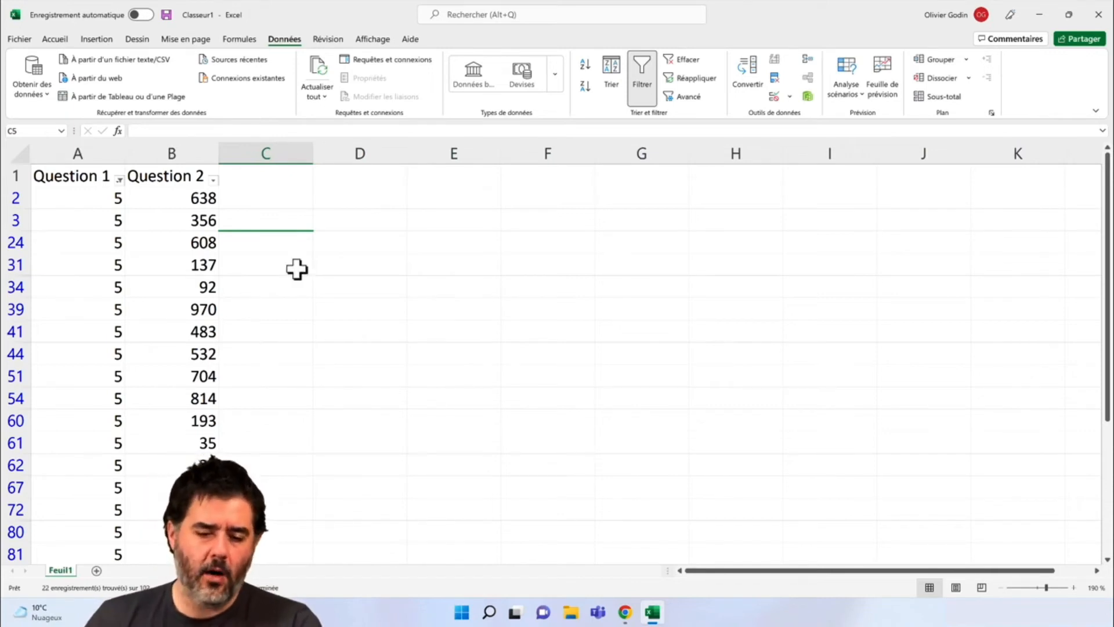
left_click(101, 245)
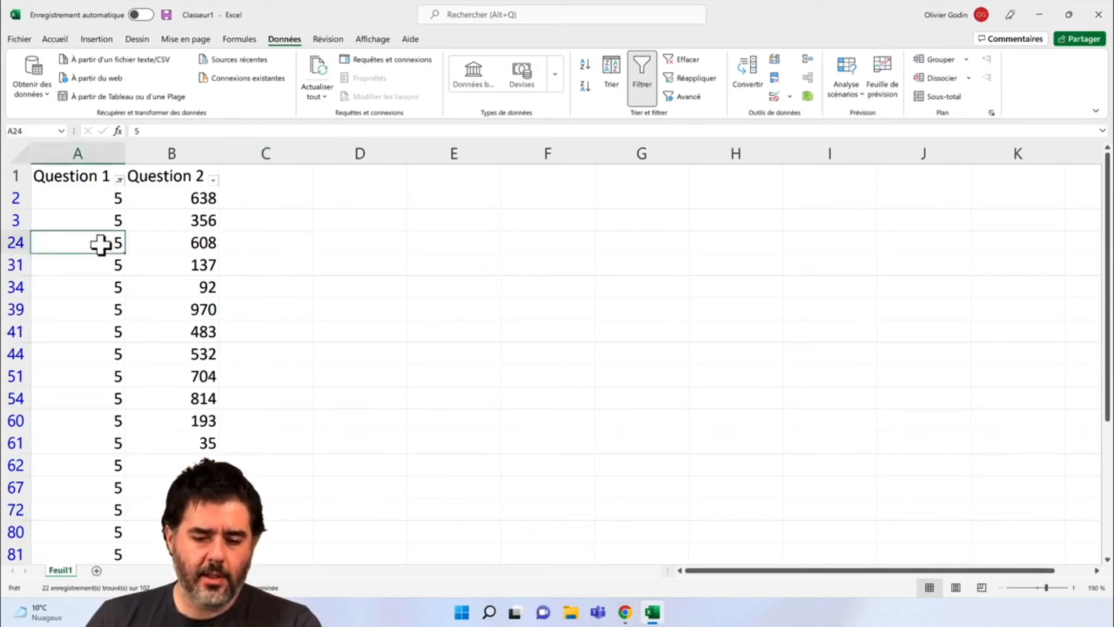
left_click(185, 245)
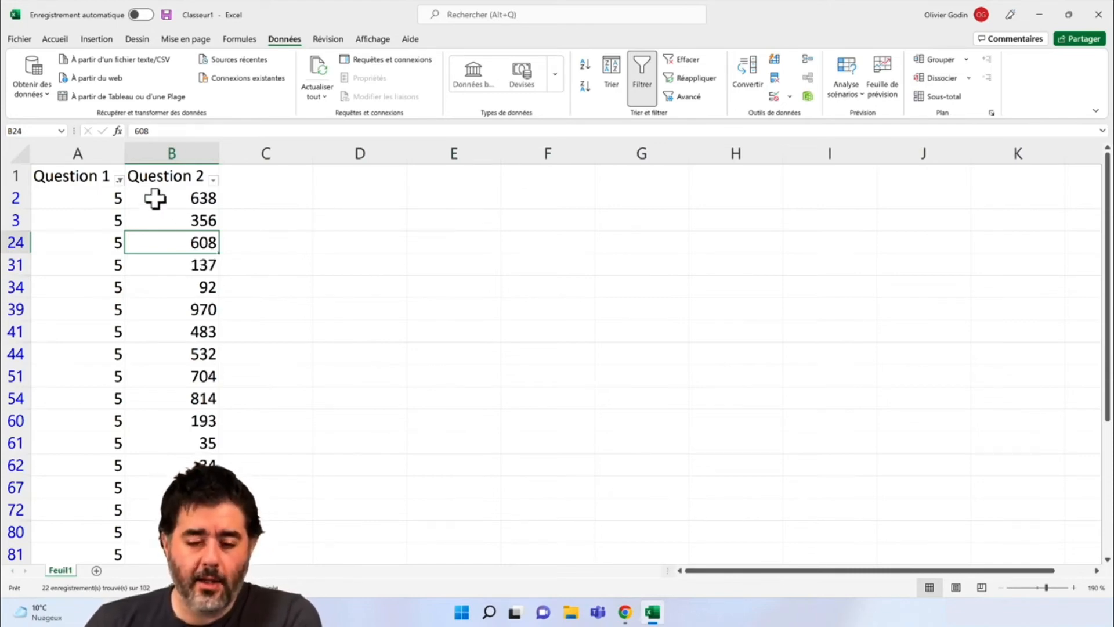
- Extend the Question 1 filter to include answer 4 alongside 5, and review the filtered rows
left_click(119, 179)
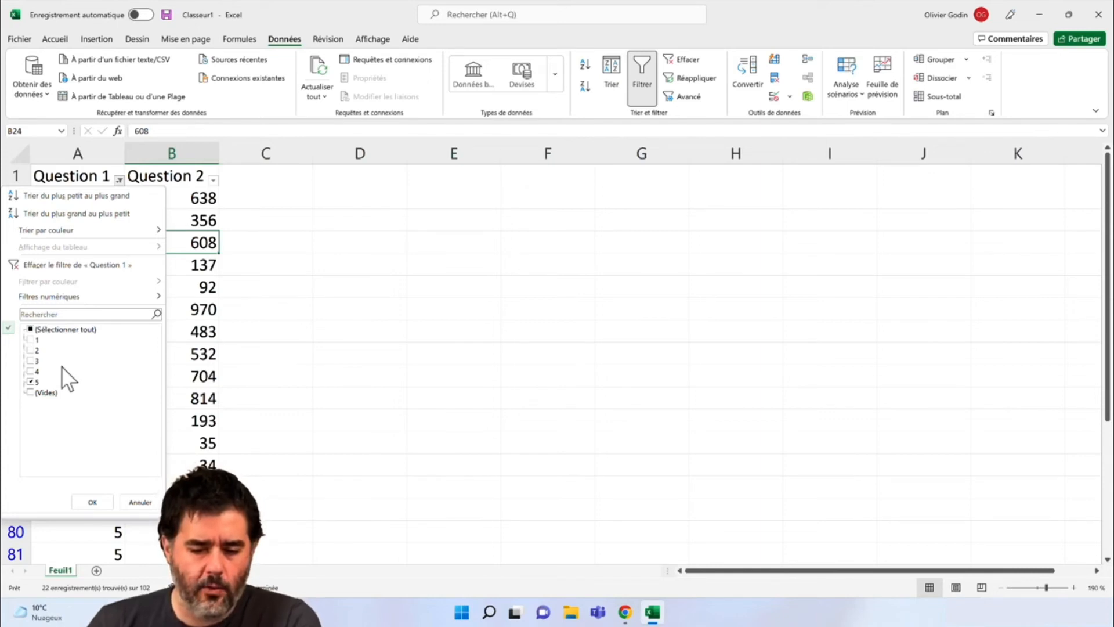
left_click(30, 371)
left_click(32, 382)
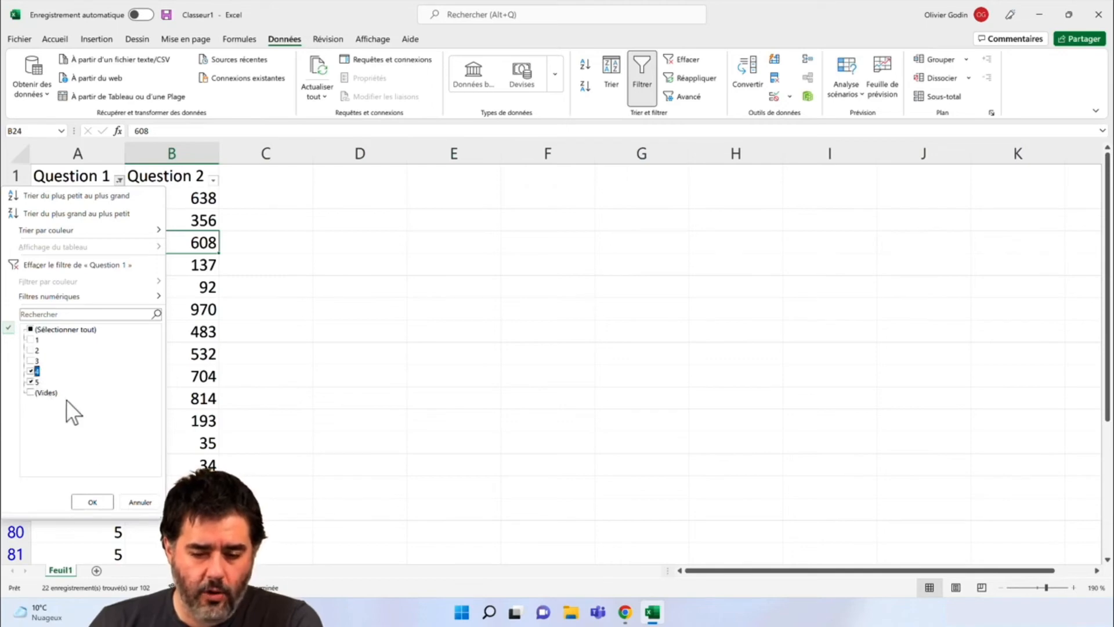
left_click(87, 503)
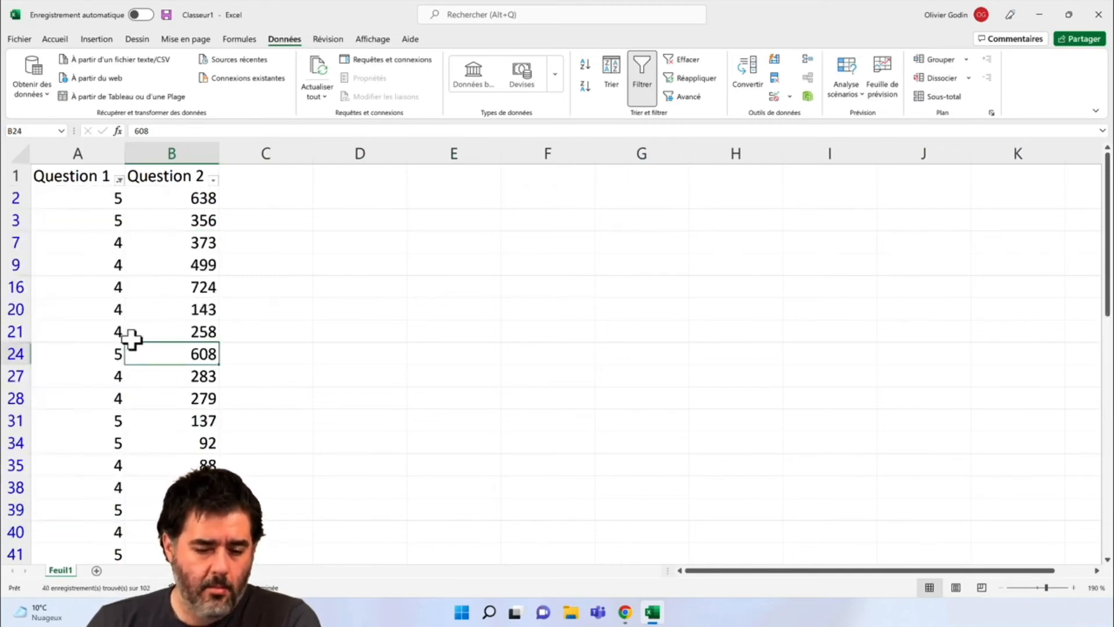
scroll(132, 342, "down", 3)
scroll(130, 342, "down", 7)
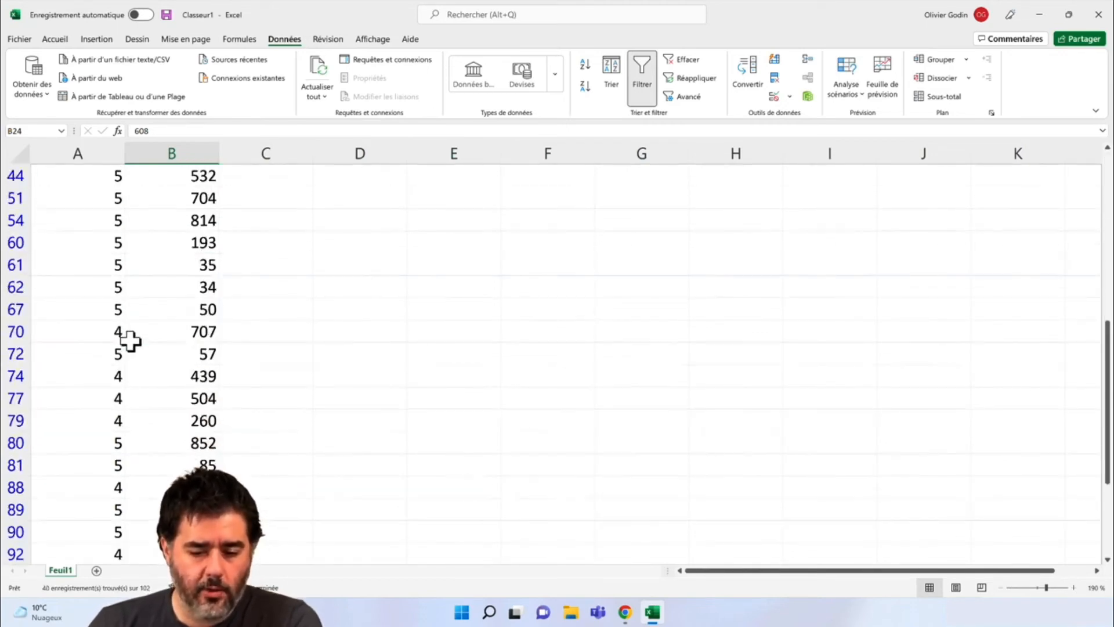
scroll(127, 346, "down", 2)
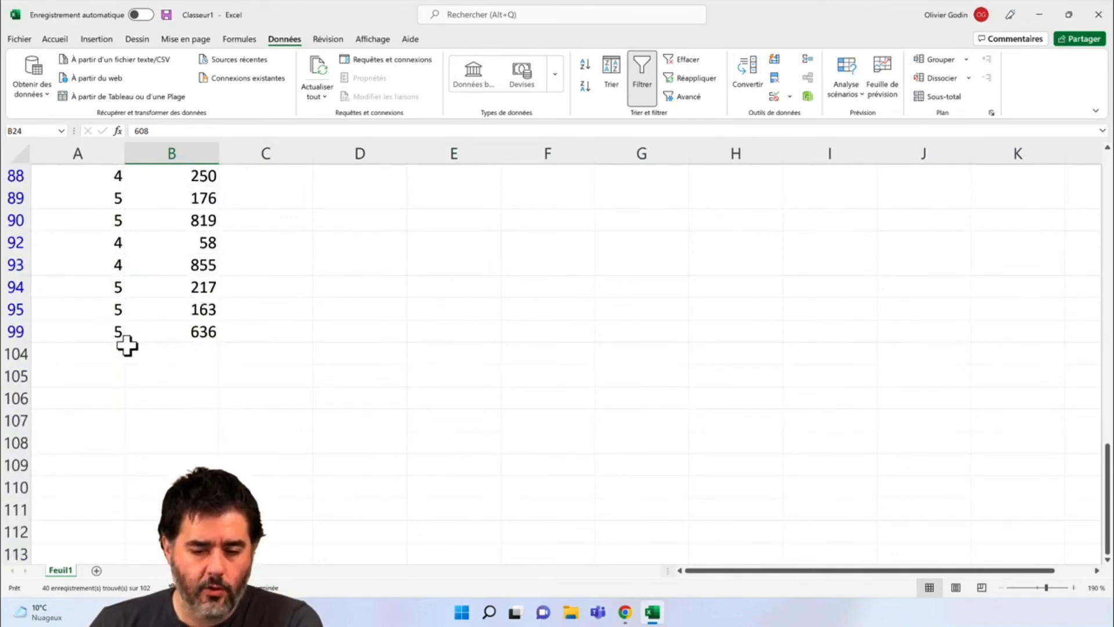
scroll(126, 345, "up", 10)
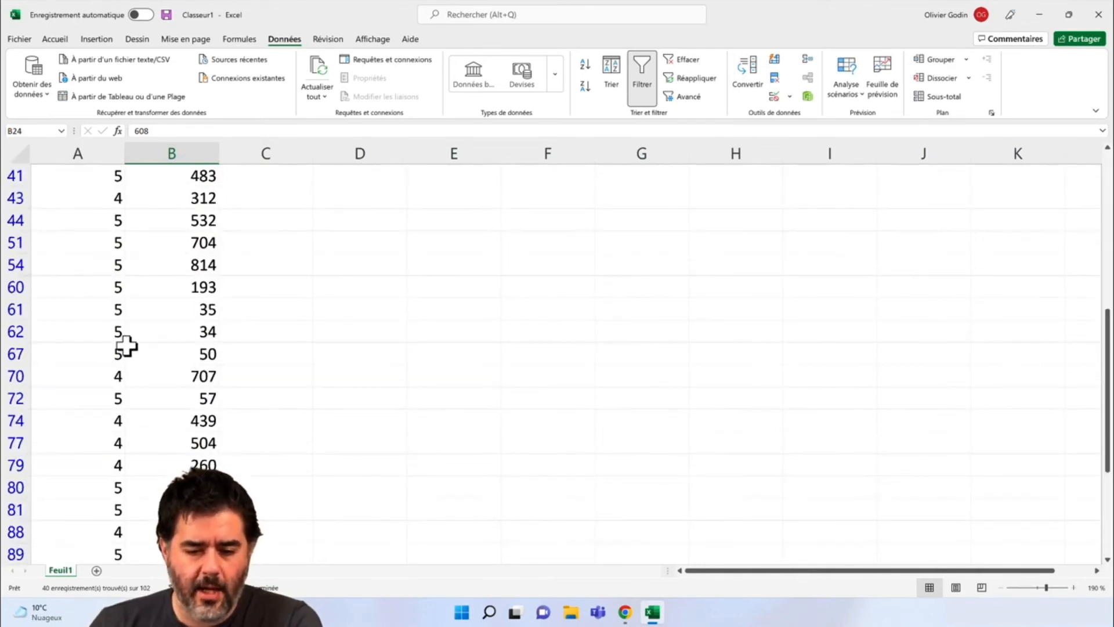
scroll(127, 346, "up", 4)
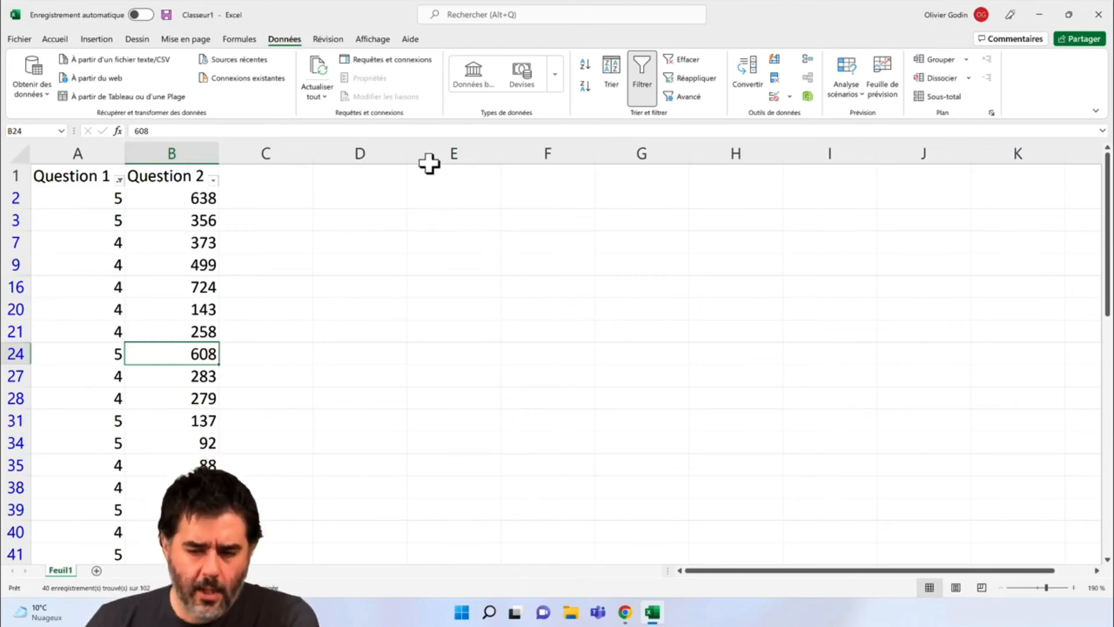
- Remove the filter from both columns and look through the full list of responses to its end
left_click(644, 75)
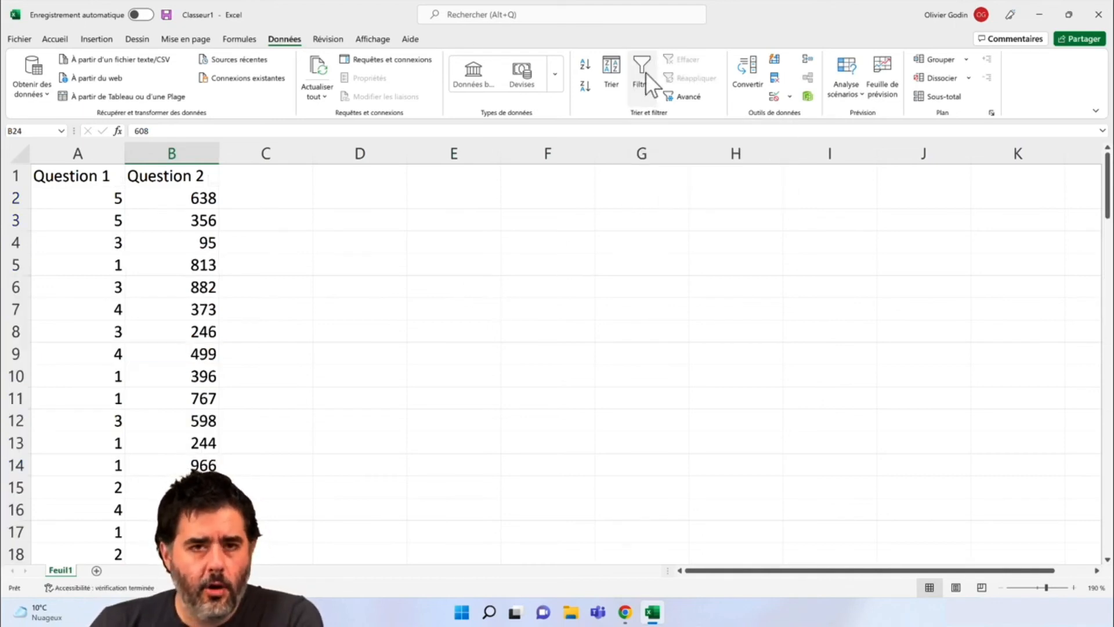
scroll(175, 384, "down", 12)
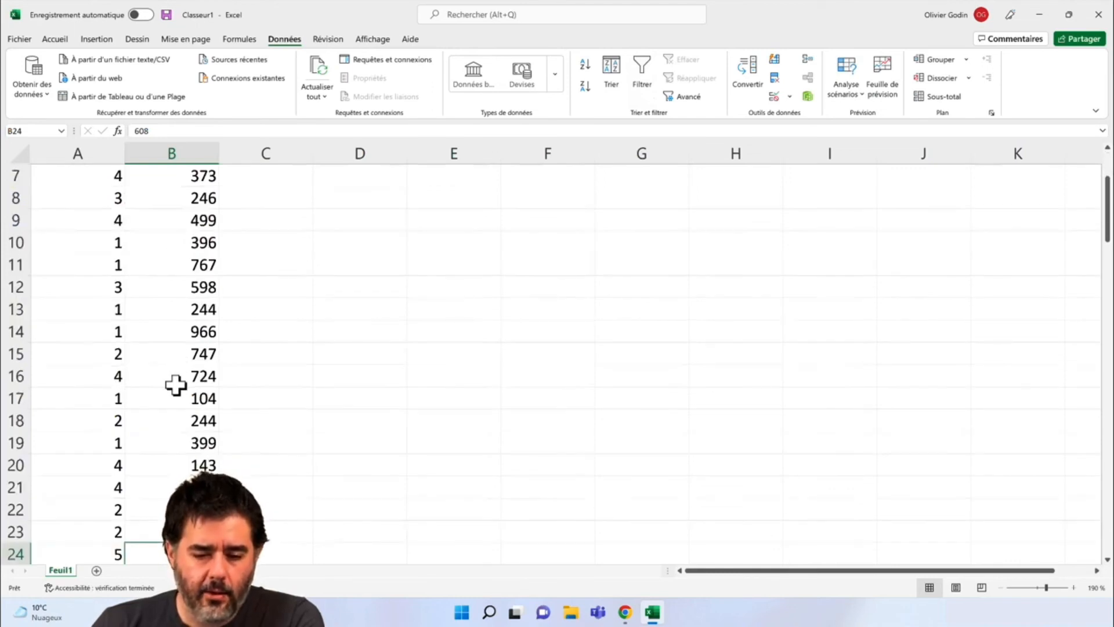
scroll(175, 384, "down", 12)
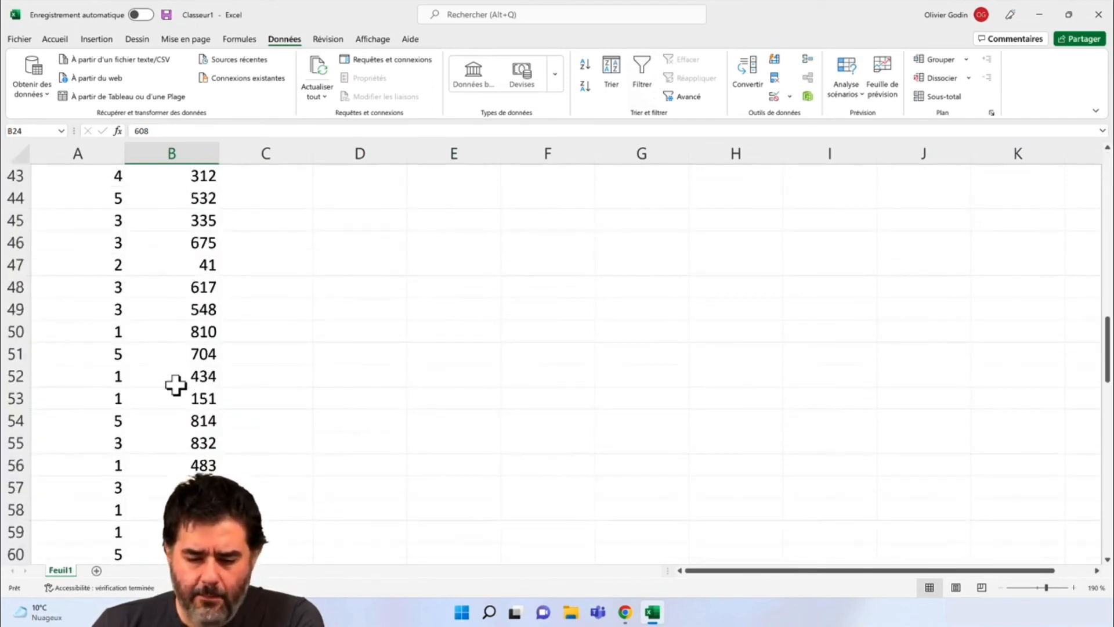
scroll(175, 384, "down", 4)
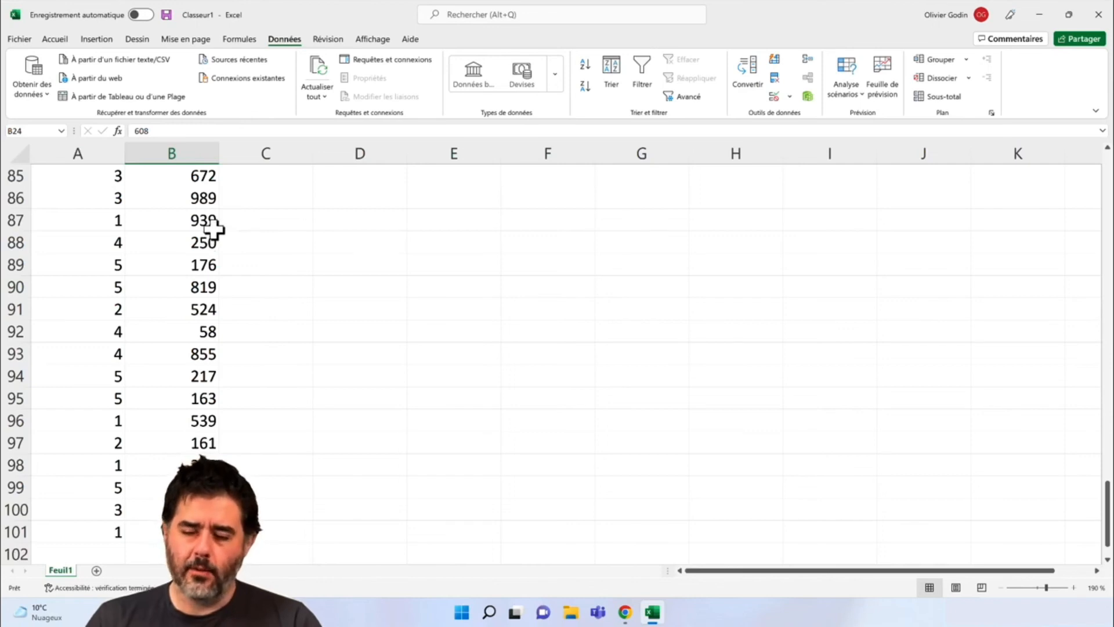
- Apply a filter again to the whole of columns A and B
left_click(96, 152)
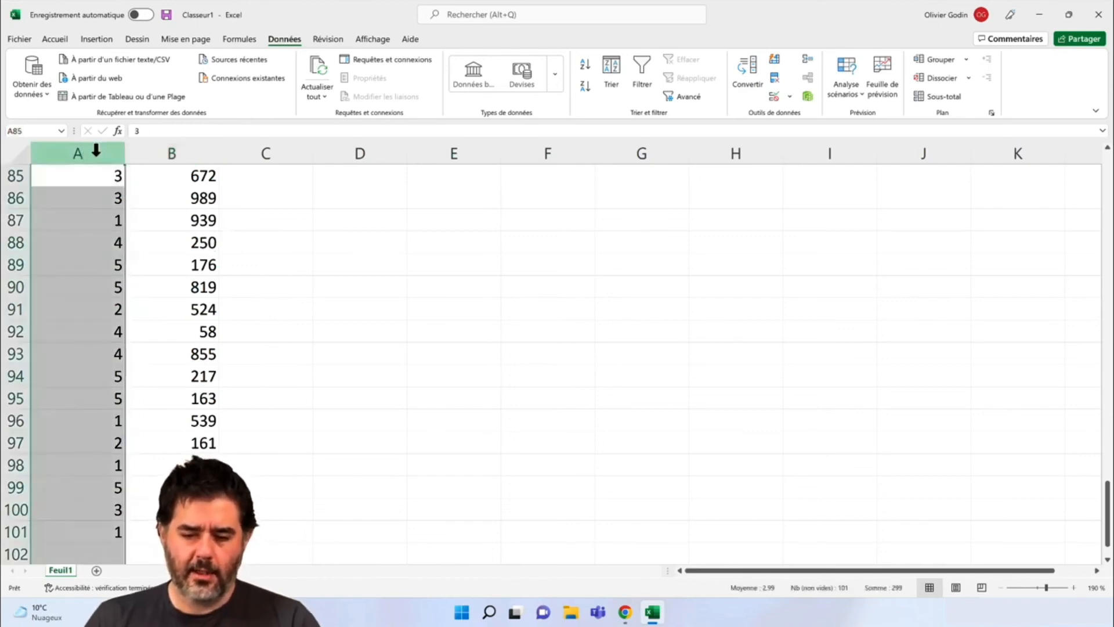
left_click(157, 151, "shift")
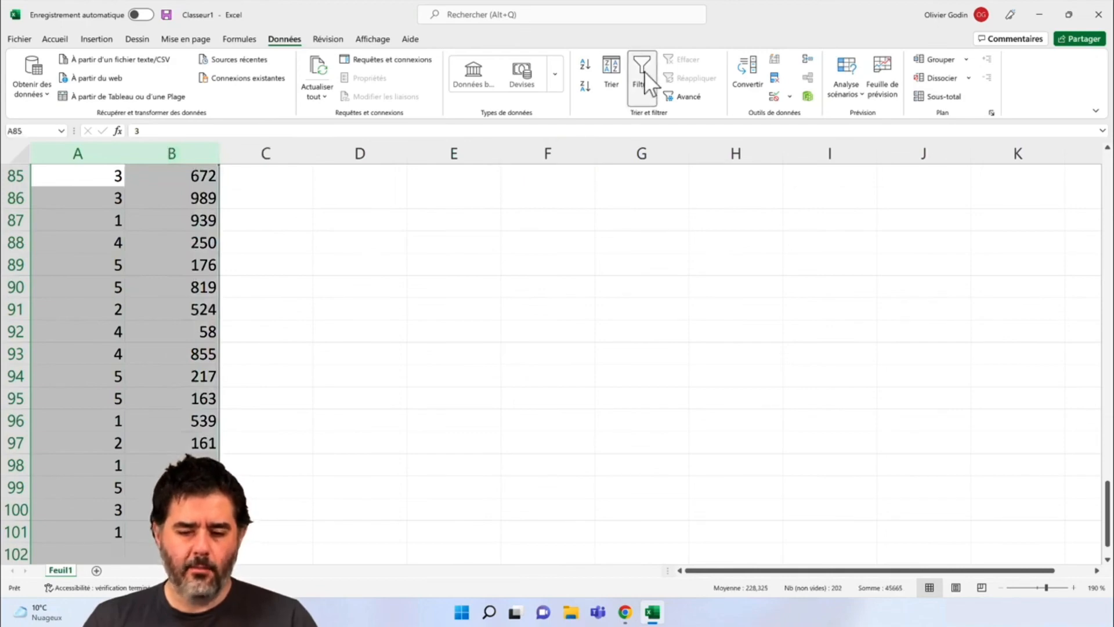
scroll(582, 282, "down", 3)
scroll(582, 282, "up", 3)
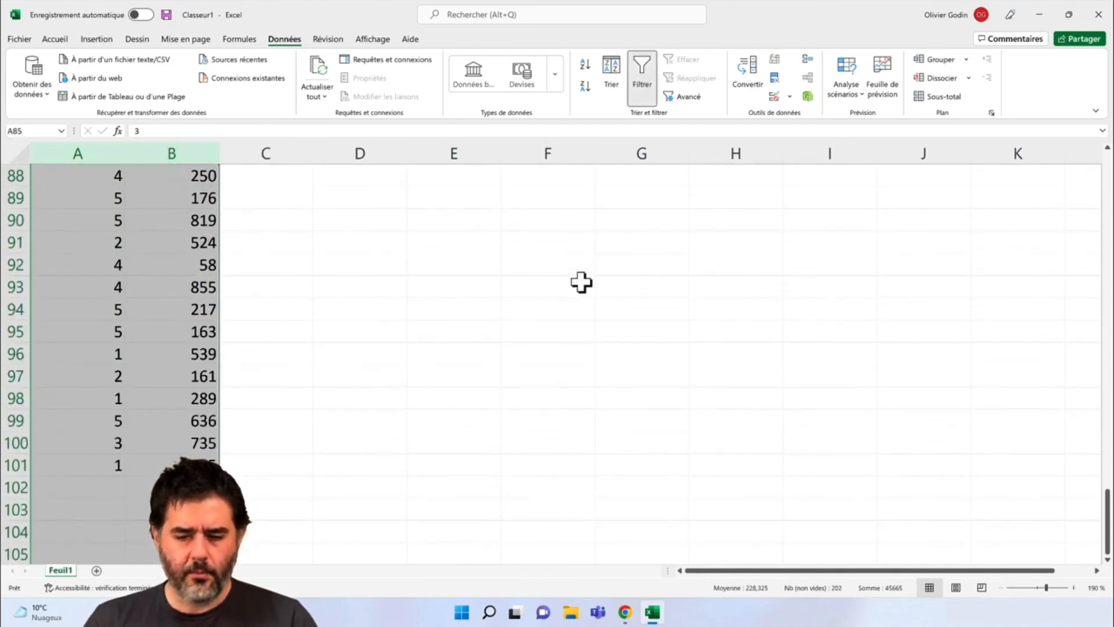
left_click(638, 73)
scroll(259, 313, "up", 11)
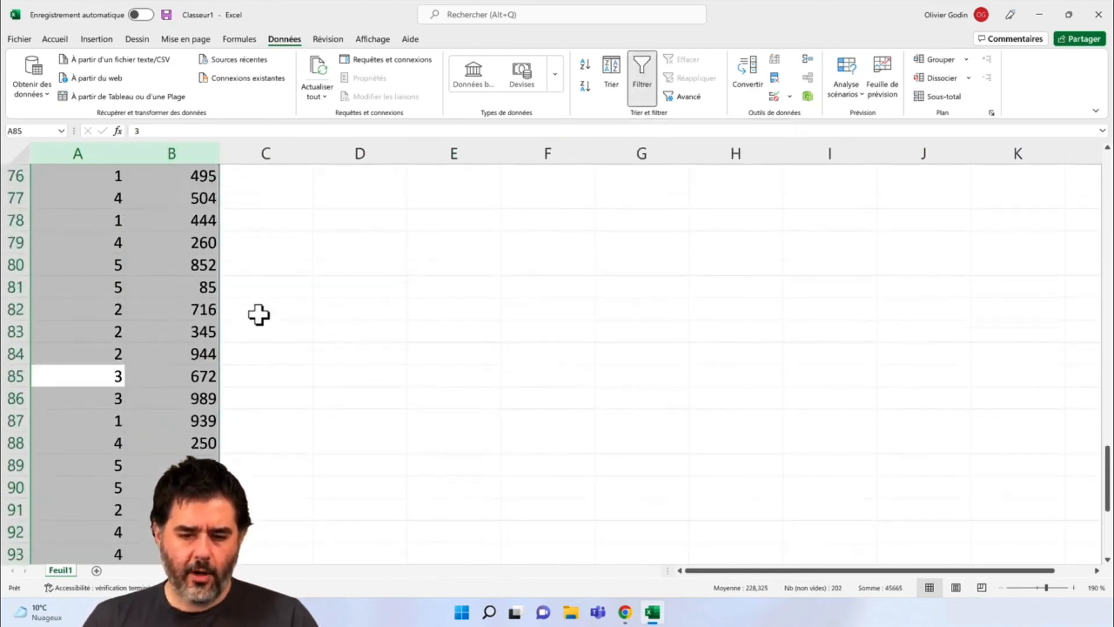
scroll(258, 313, "up", 17)
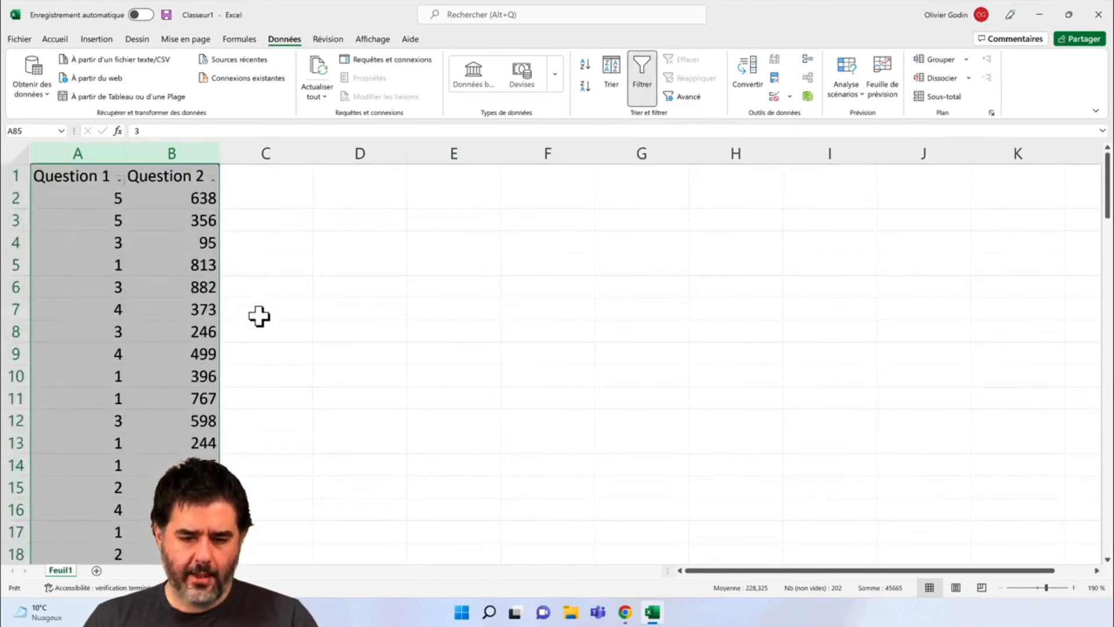
- View the Question 1 filter options without changing them, and remove the filter from both columns
left_click(120, 181)
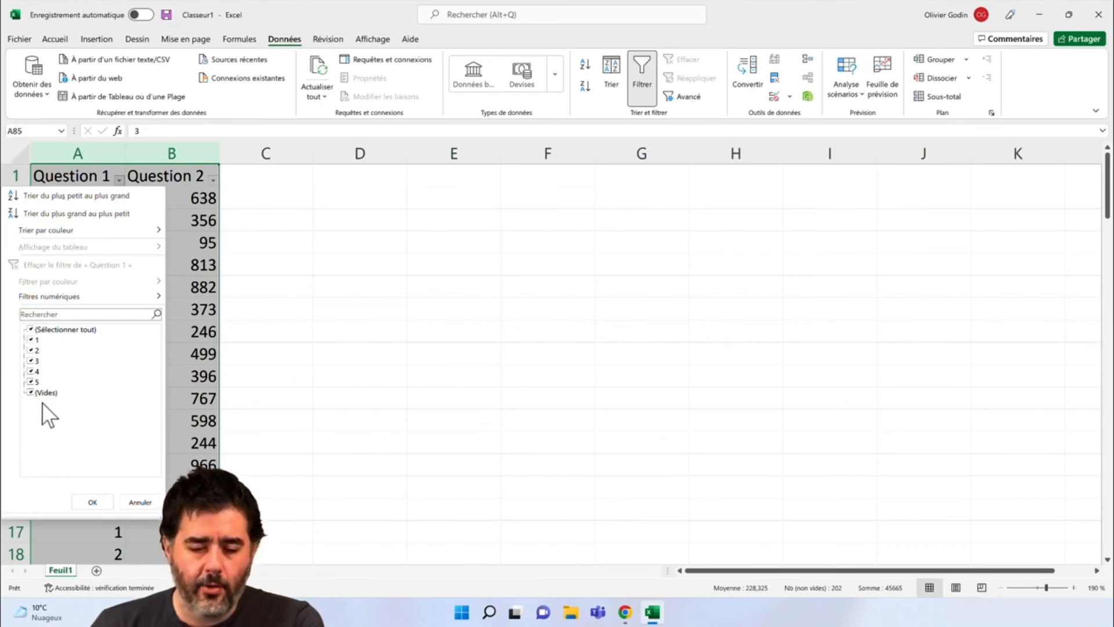
left_click(142, 499)
left_click(641, 71)
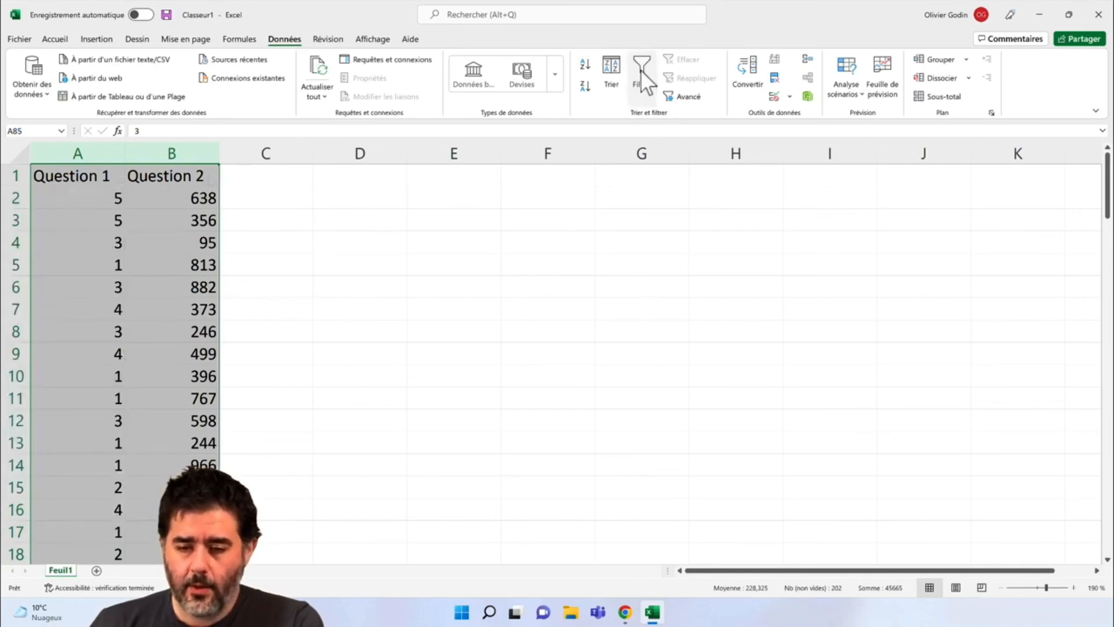
- Apply a filter to only the data range A1:B101 and open the Question 1 filter options
scroll(333, 500, "down", 5)
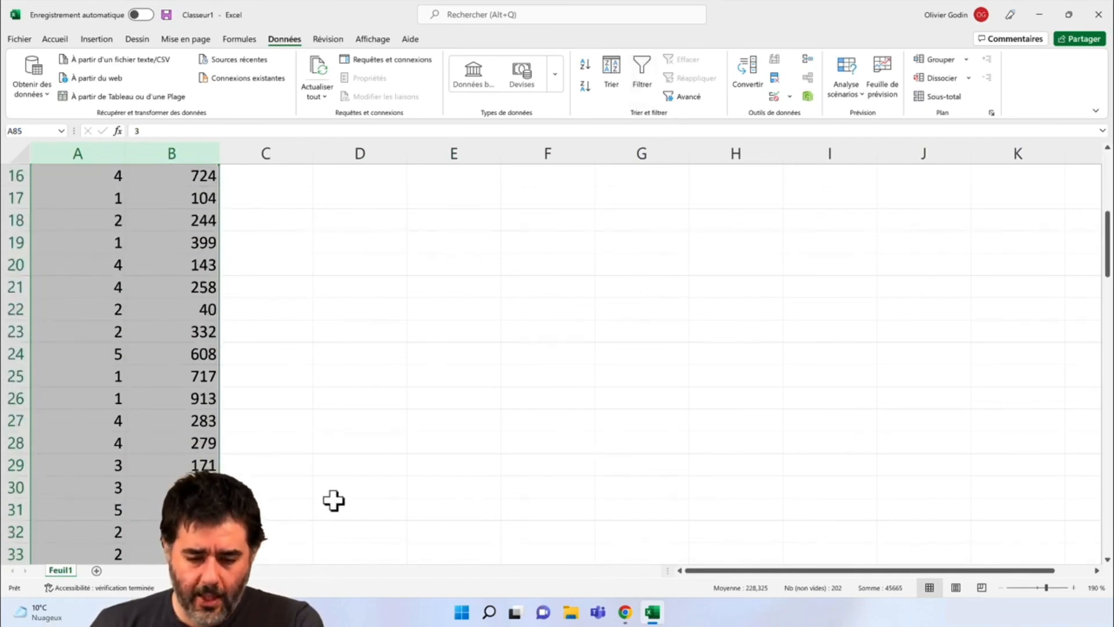
scroll(333, 500, "down", 12)
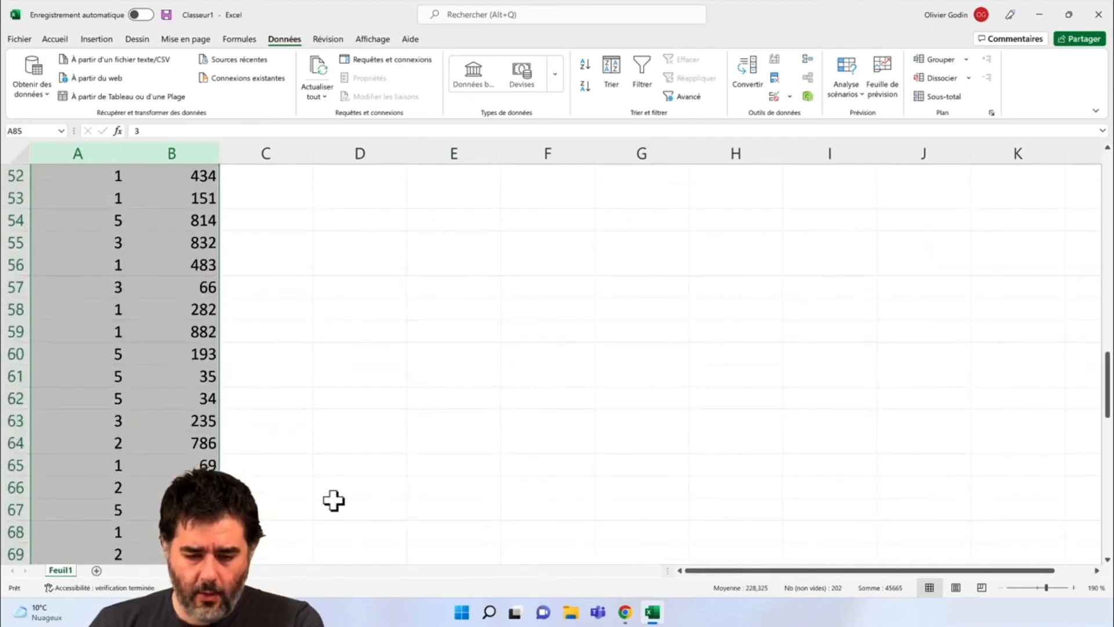
scroll(334, 500, "down", 10)
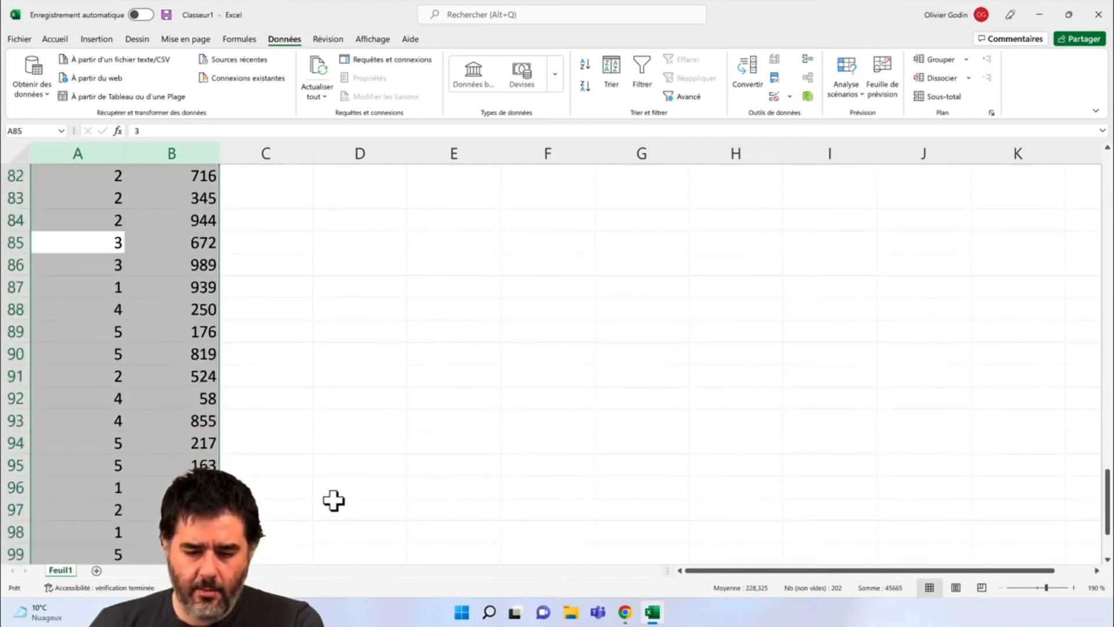
scroll(334, 500, "down", 3)
left_click(334, 500)
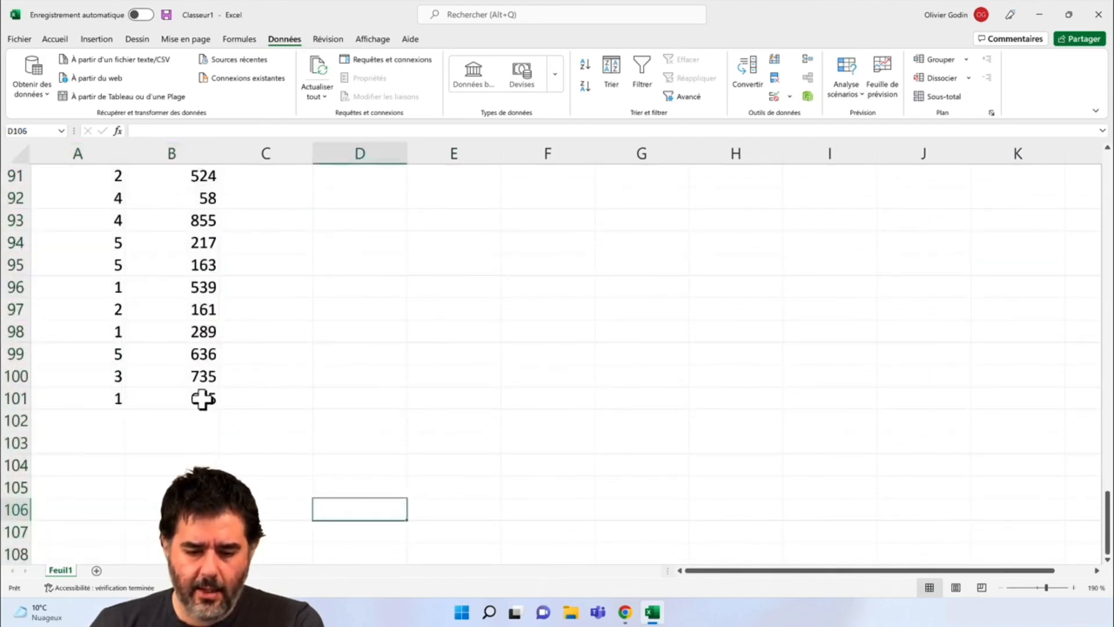
left_click_drag(202, 398, 60, 179)
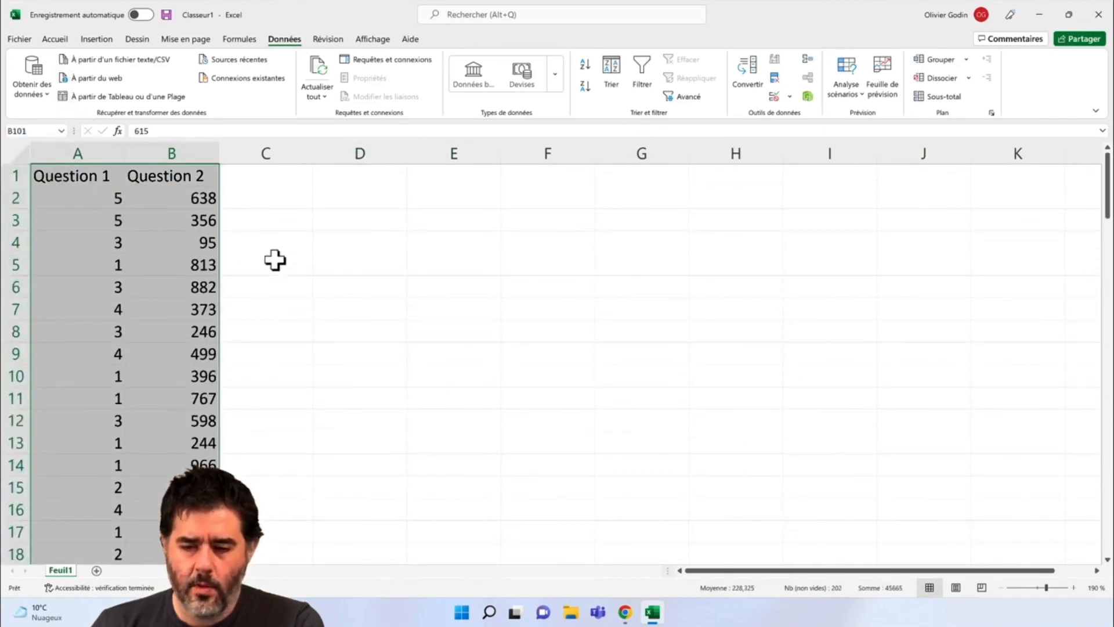
left_click(645, 65)
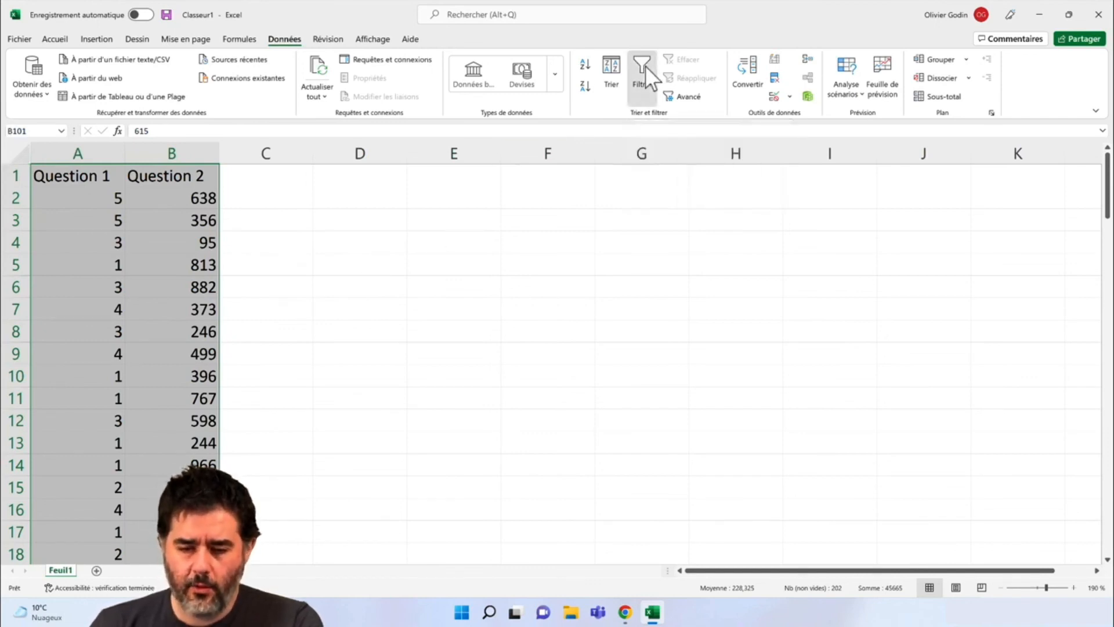
left_click(118, 179)
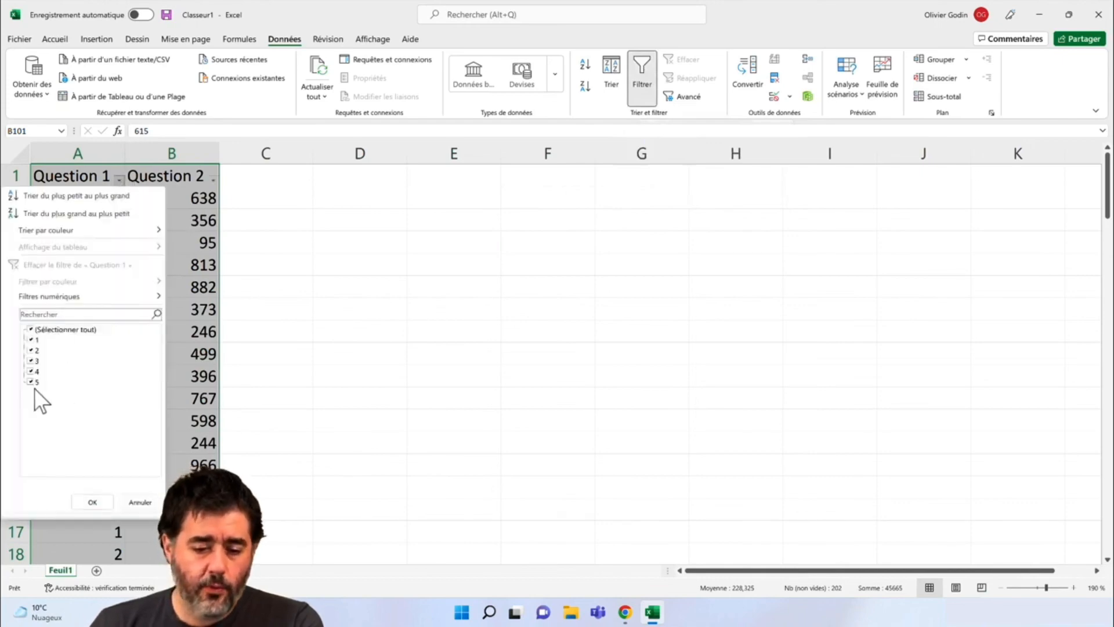